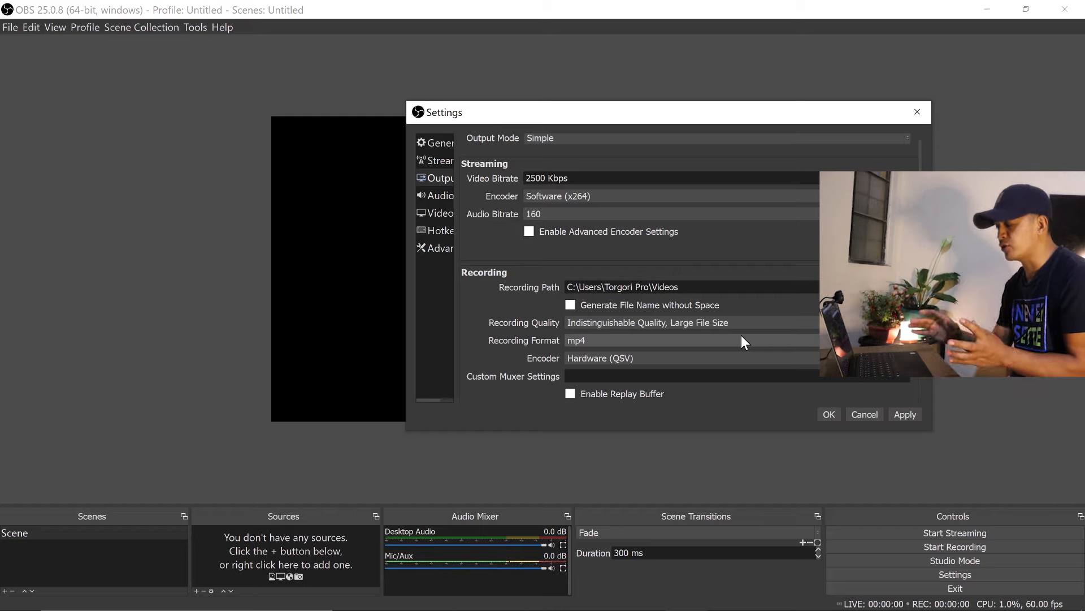
Apply the output settings and close the settings dialog
click(909, 413)
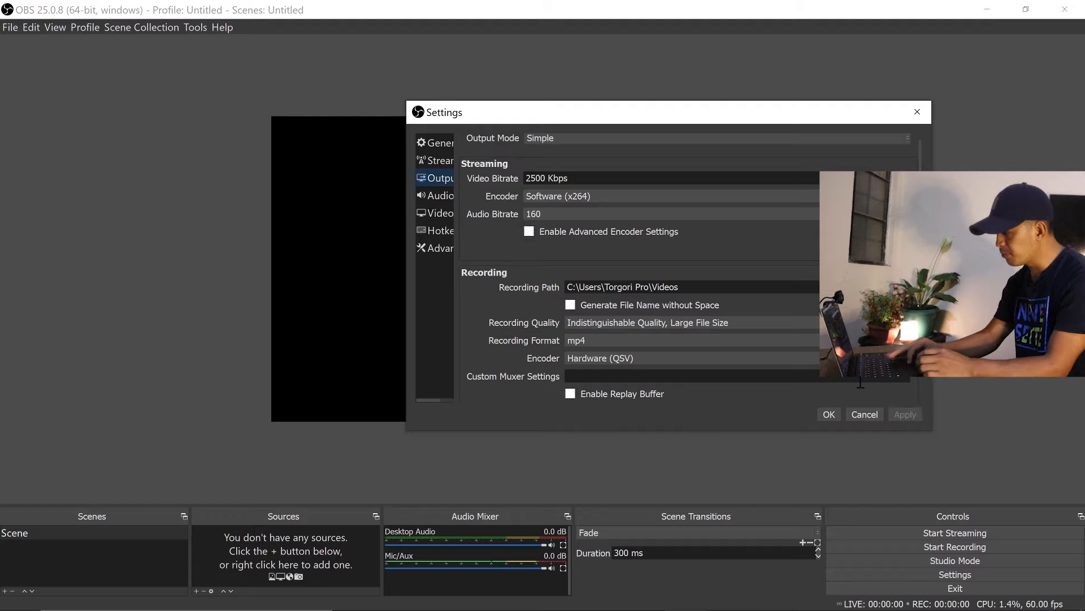
click(827, 413)
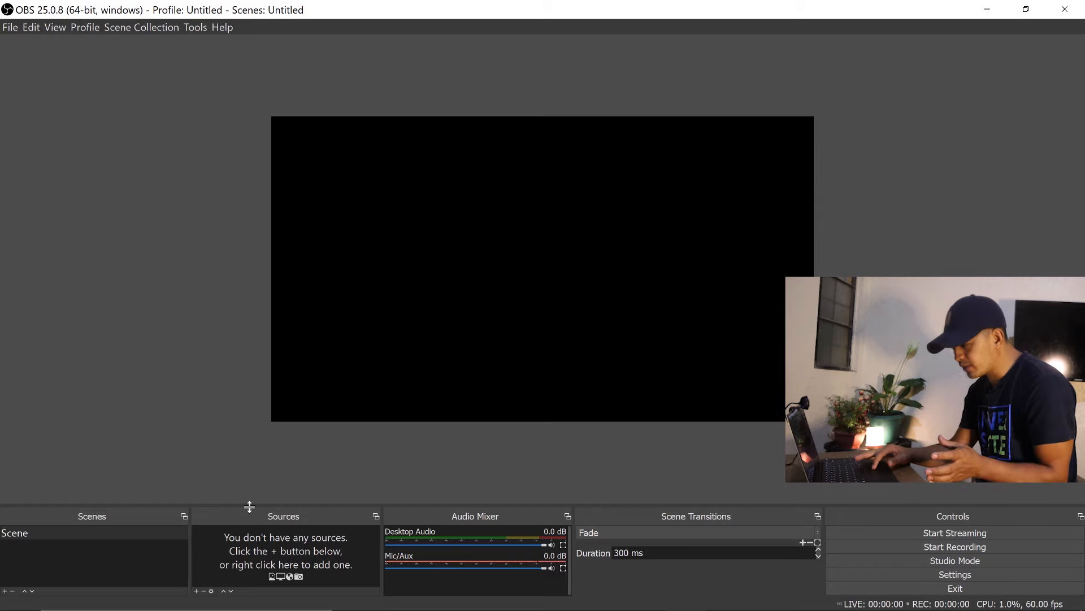
Add a Display Capture source named My Screen that captures Display 1 with the cursor included
click(196, 591)
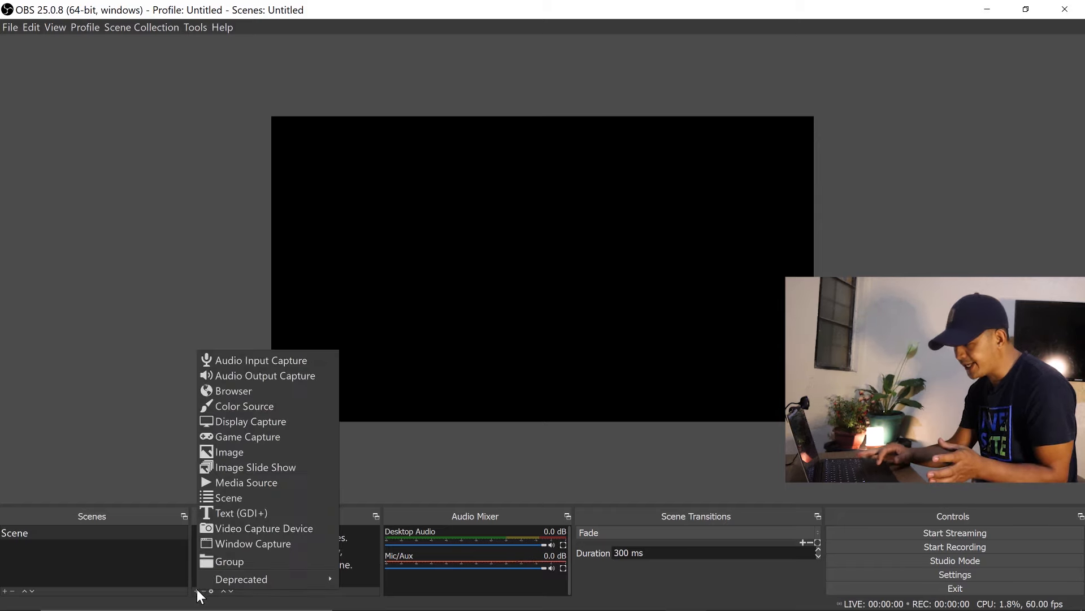
click(257, 426)
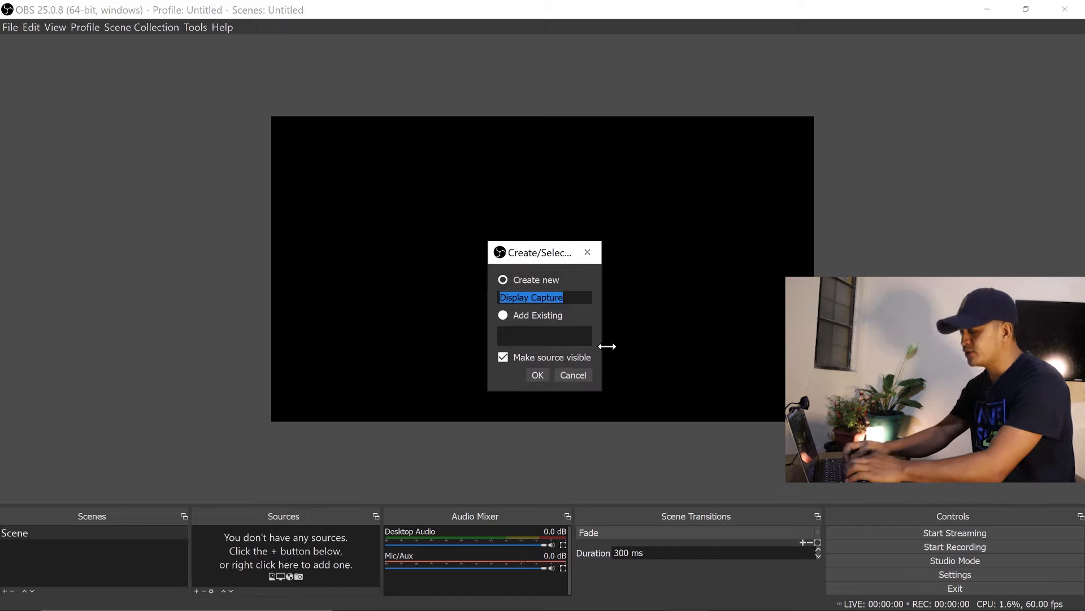
text(My Screen)
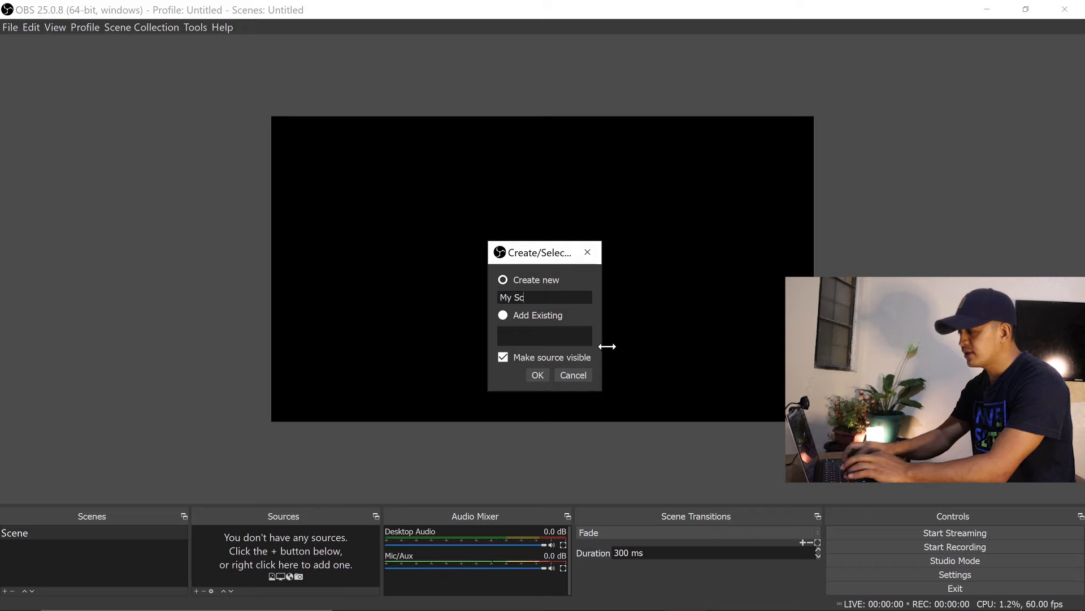
click(533, 374)
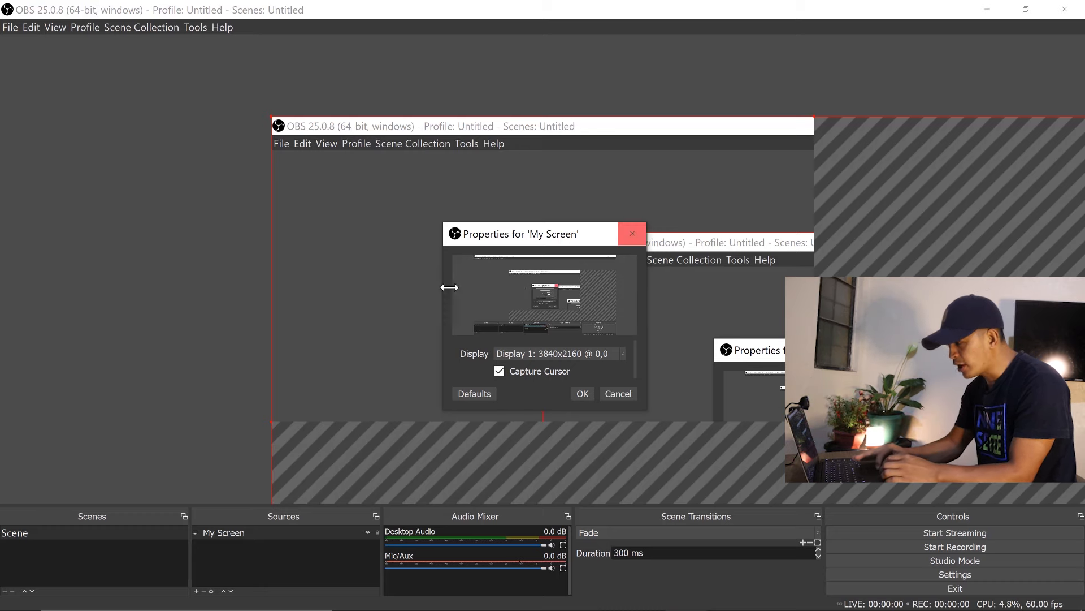
click(582, 394)
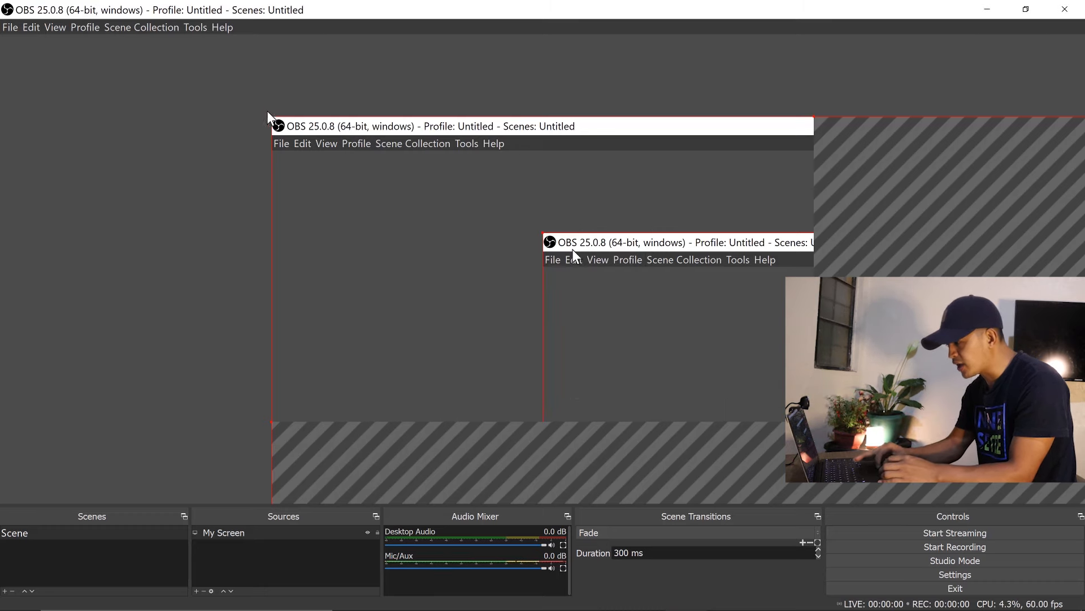
Reposition and scale the My Screen capture so it fills the whole preview canvas
drag(271, 117, 680, 332)
drag(749, 390, 398, 176)
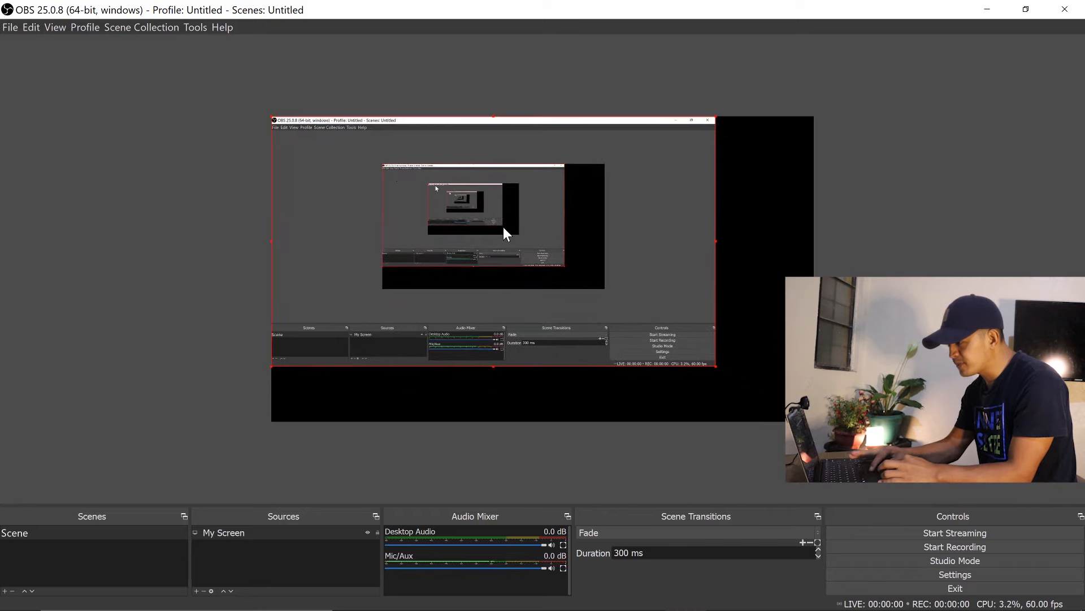
drag(715, 366, 812, 409)
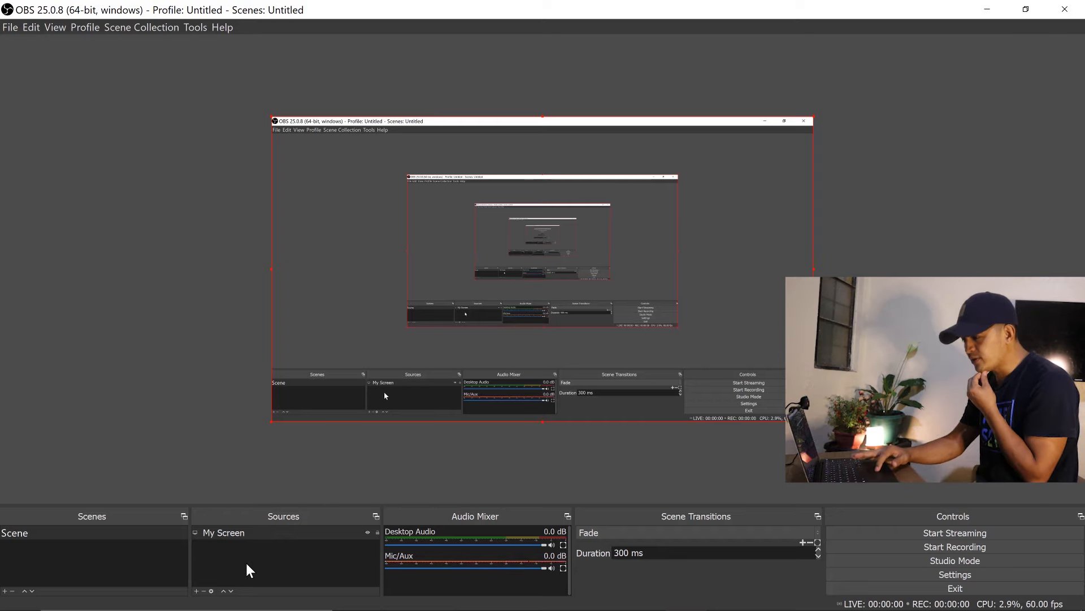
Try to add a Window Capture source named Webcam, checking its window and capture method options
click(196, 591)
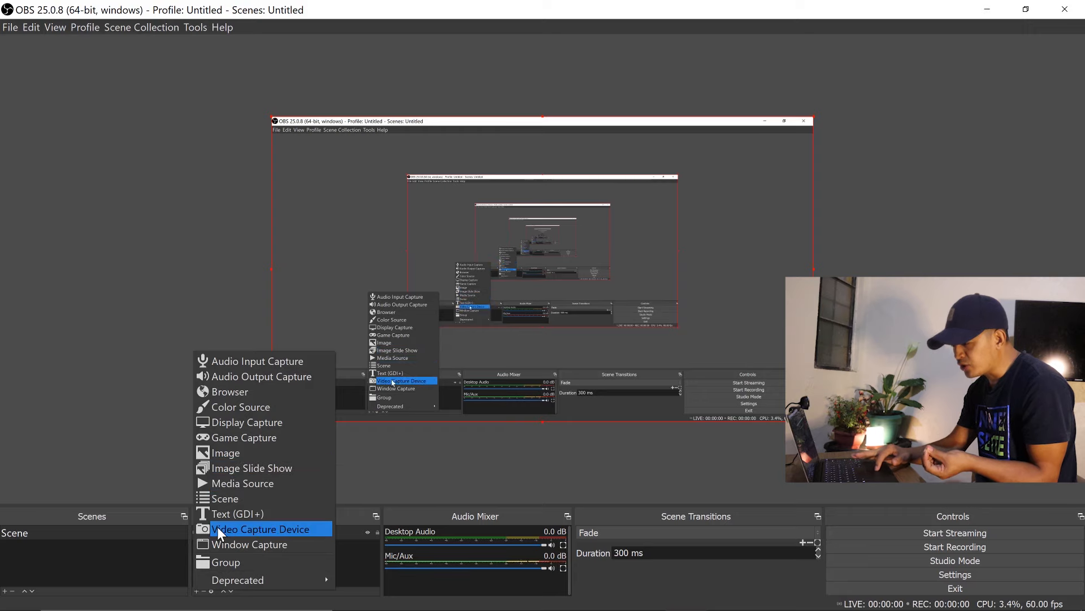
click(255, 543)
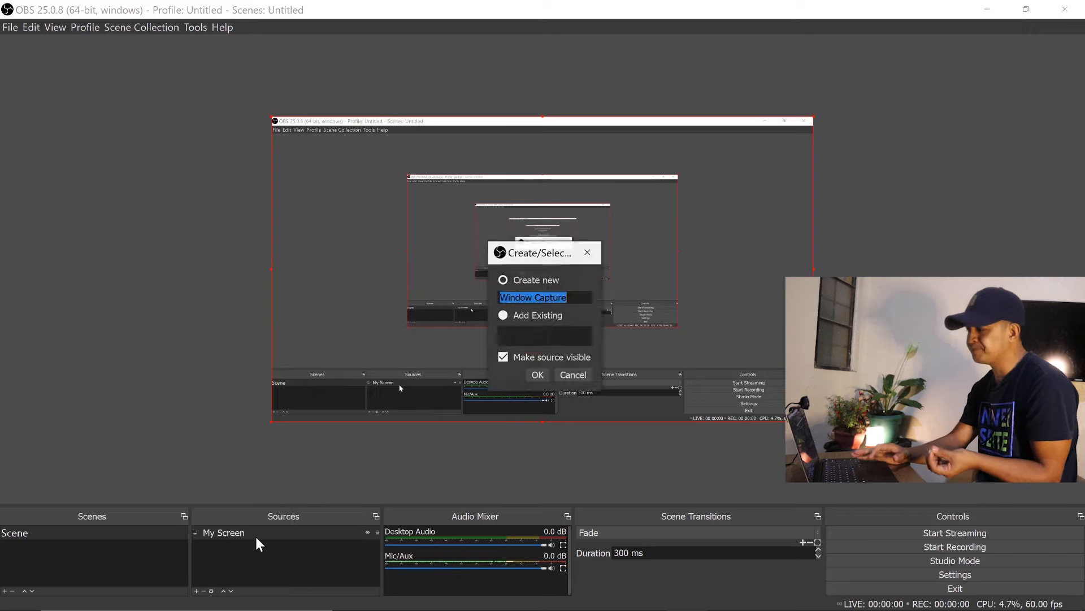
text(W)
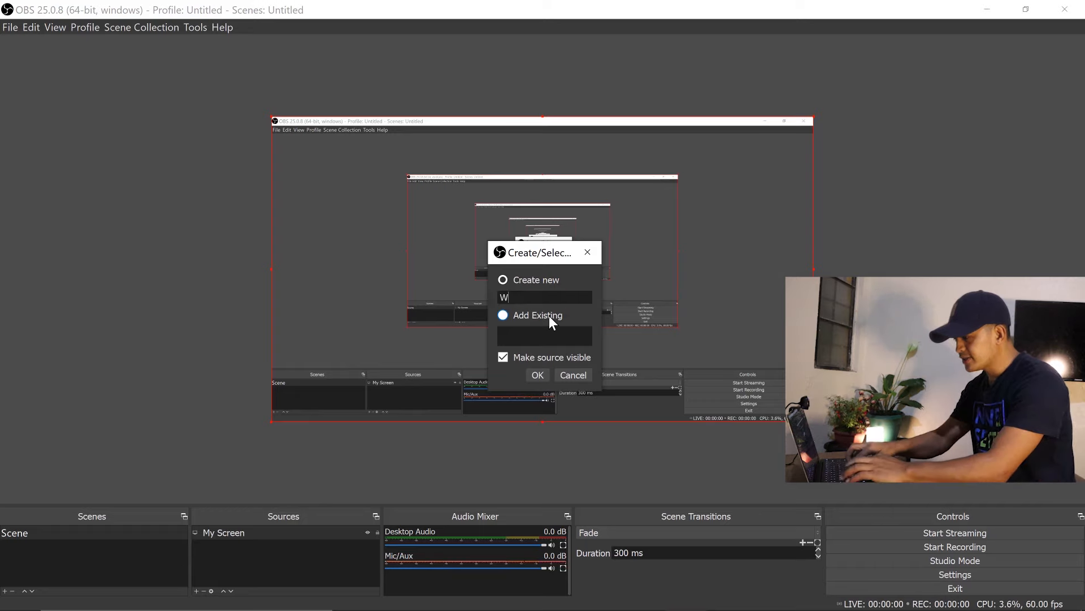
text(ebcam)
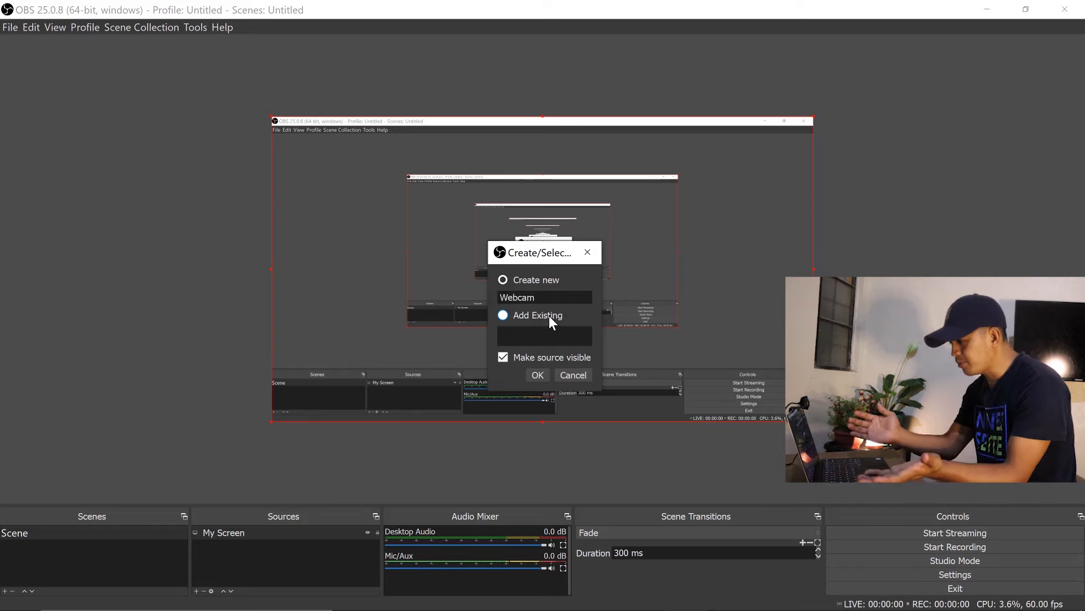
click(537, 379)
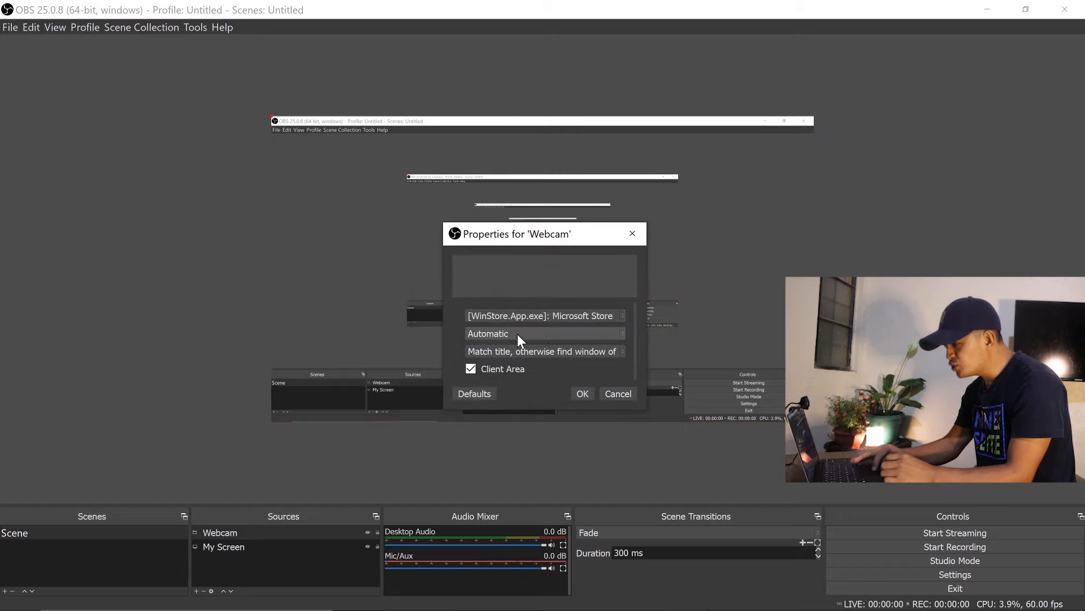
click(576, 314)
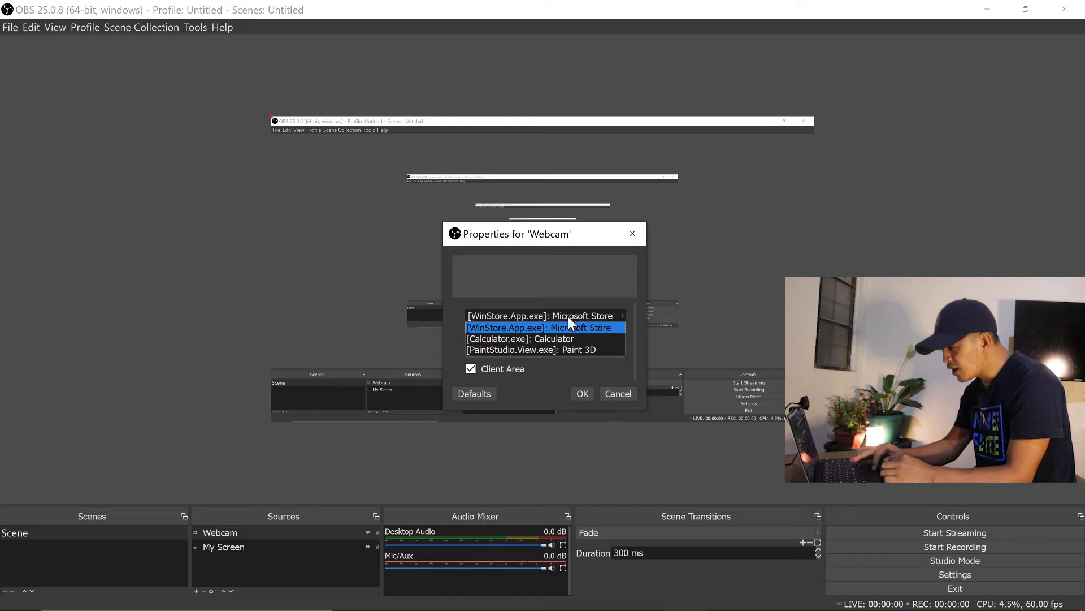
click(567, 316)
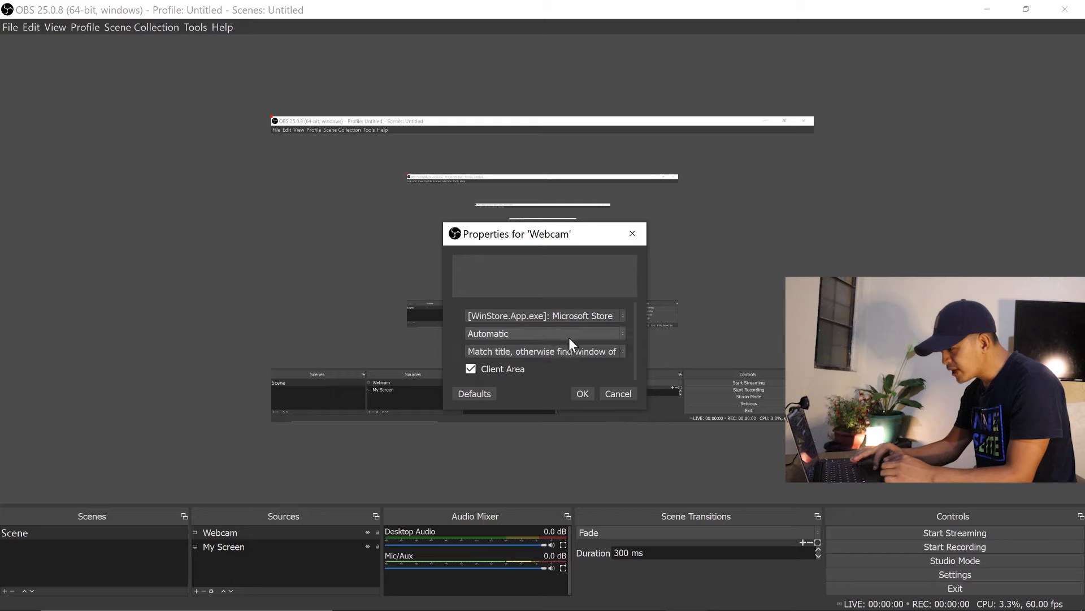
click(576, 334)
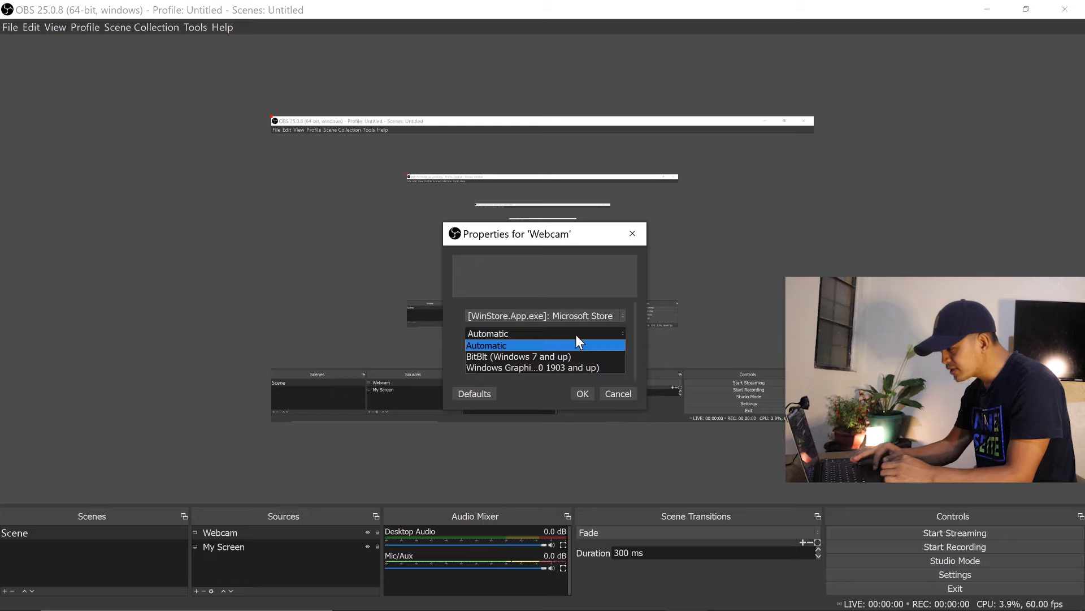
click(620, 392)
click(623, 392)
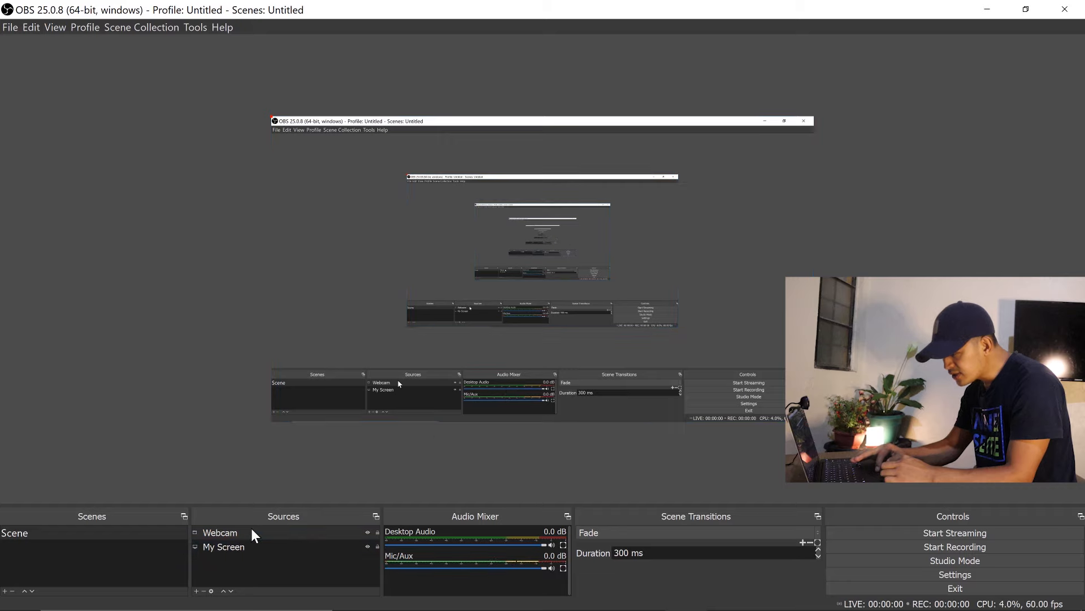
Remove the Webcam window capture source from the scene
right_click(194, 531)
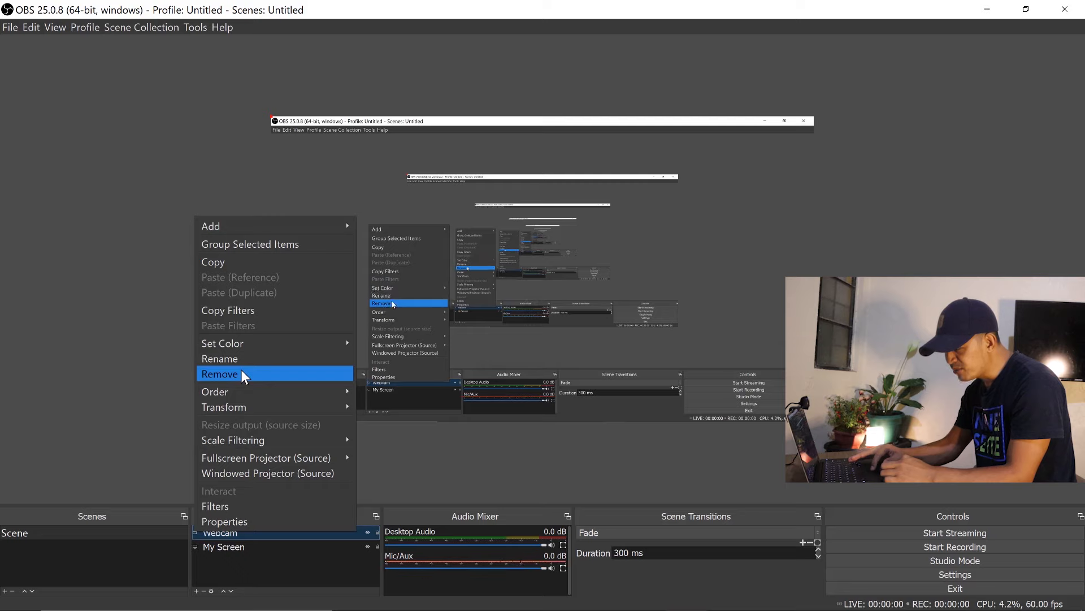
click(241, 374)
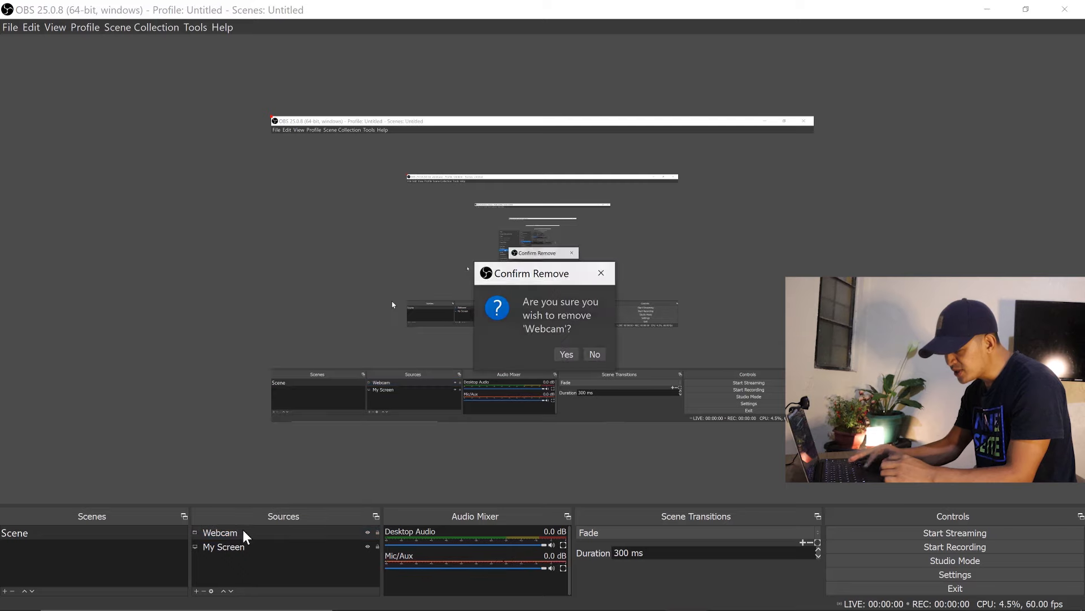
click(568, 357)
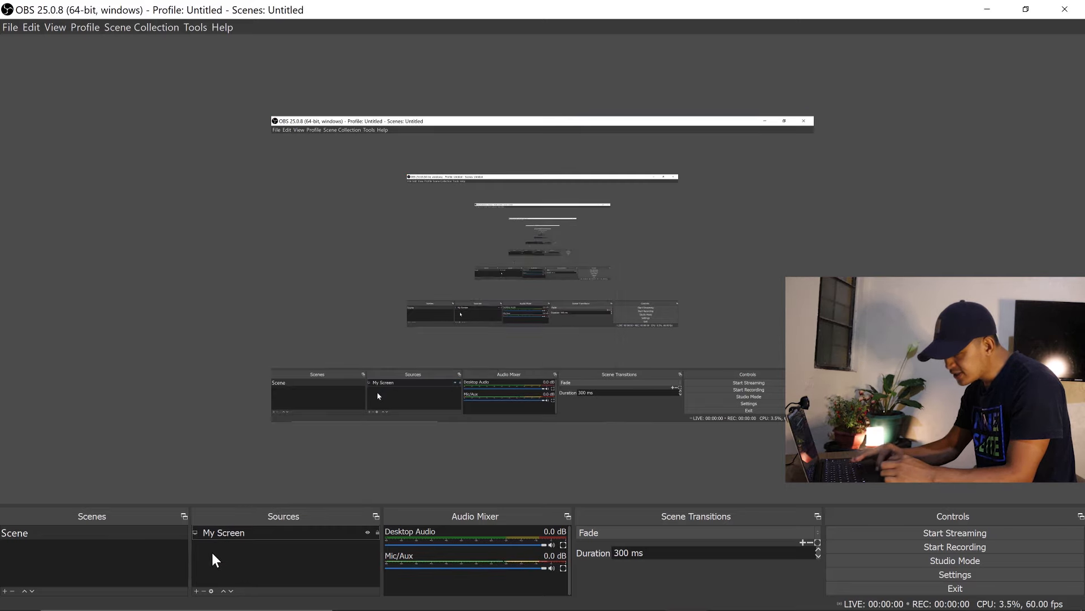
Add a Video Capture Device source named Webcam using the Microsoft LifeCam HD-3000 as its device
click(196, 591)
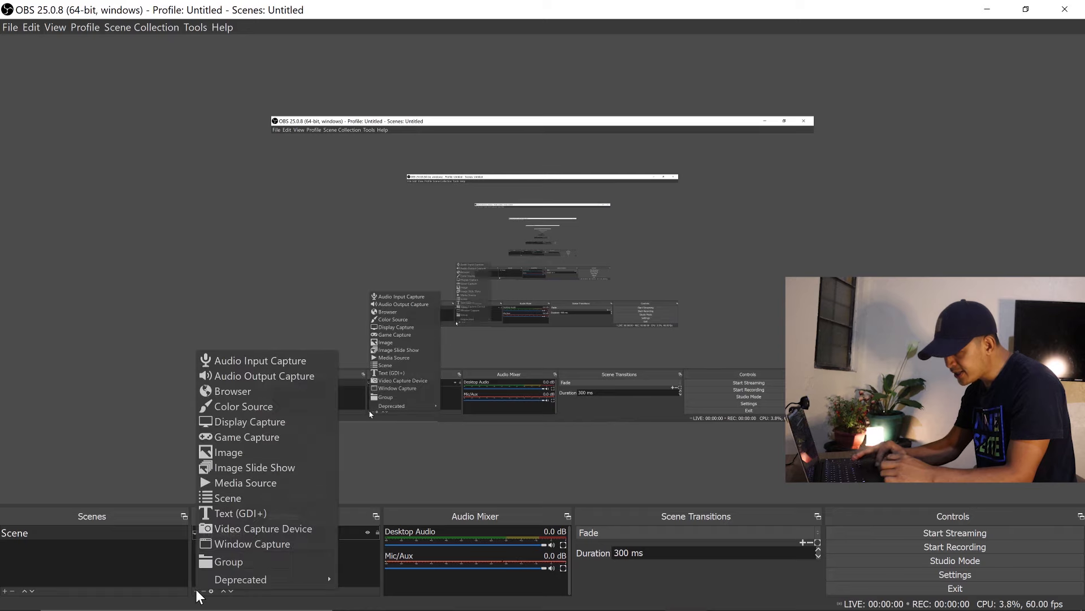
click(259, 529)
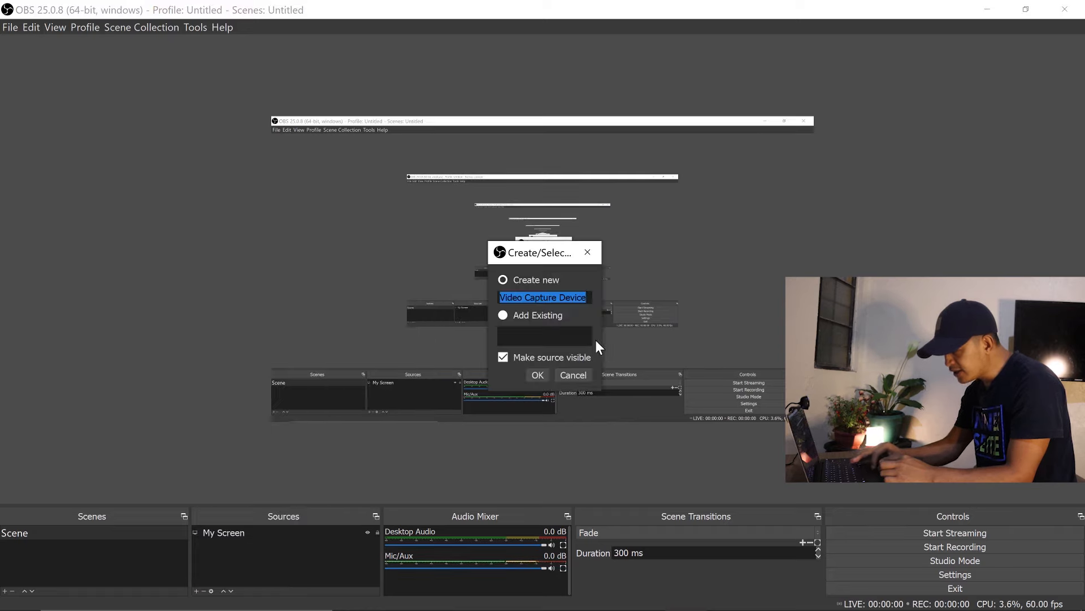
text(W)
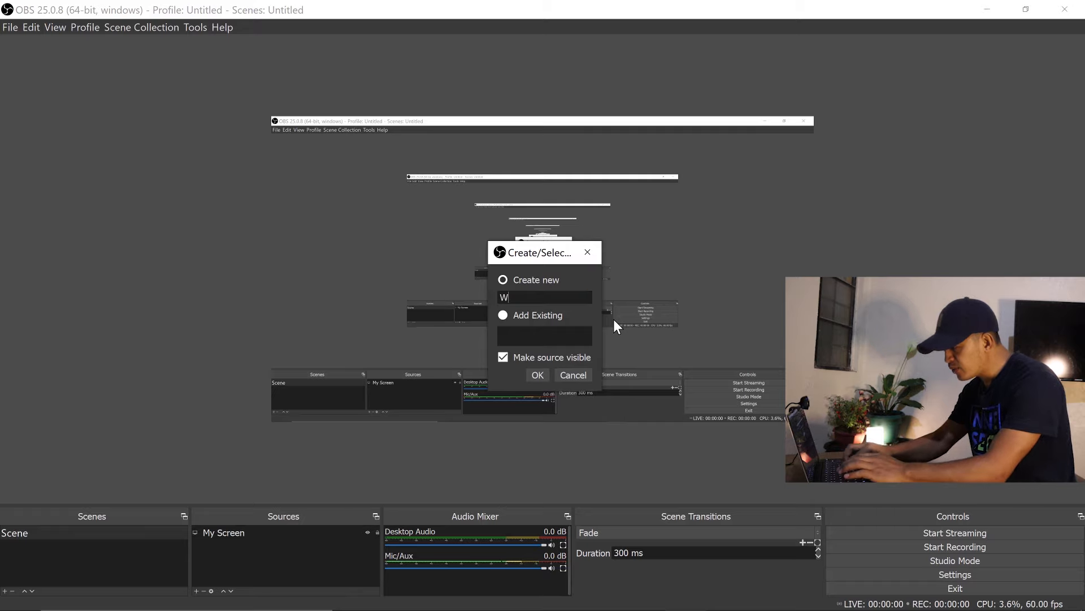
text(ebcam)
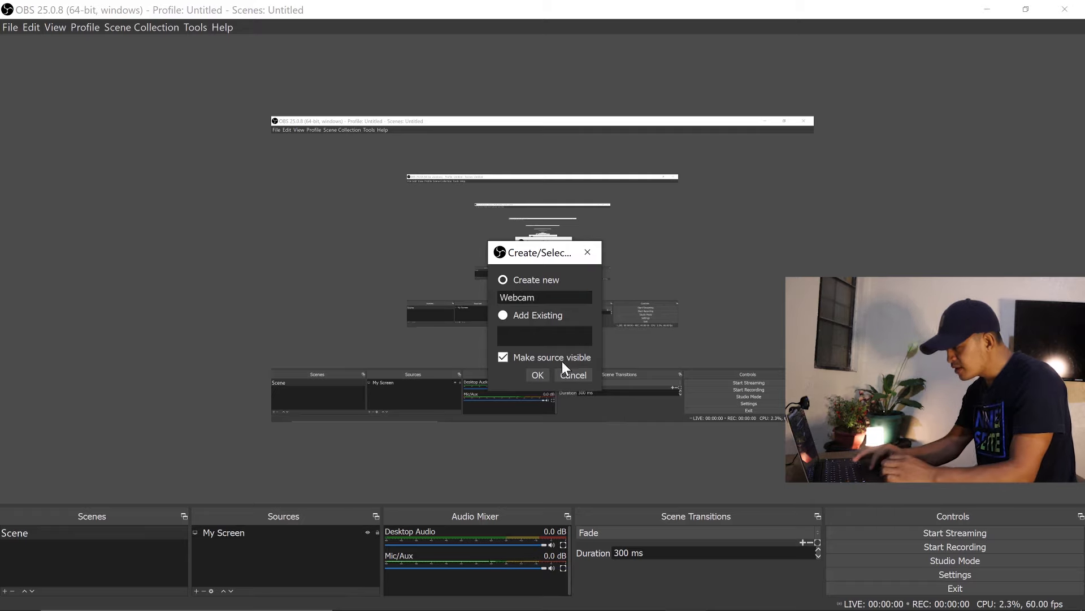
click(532, 377)
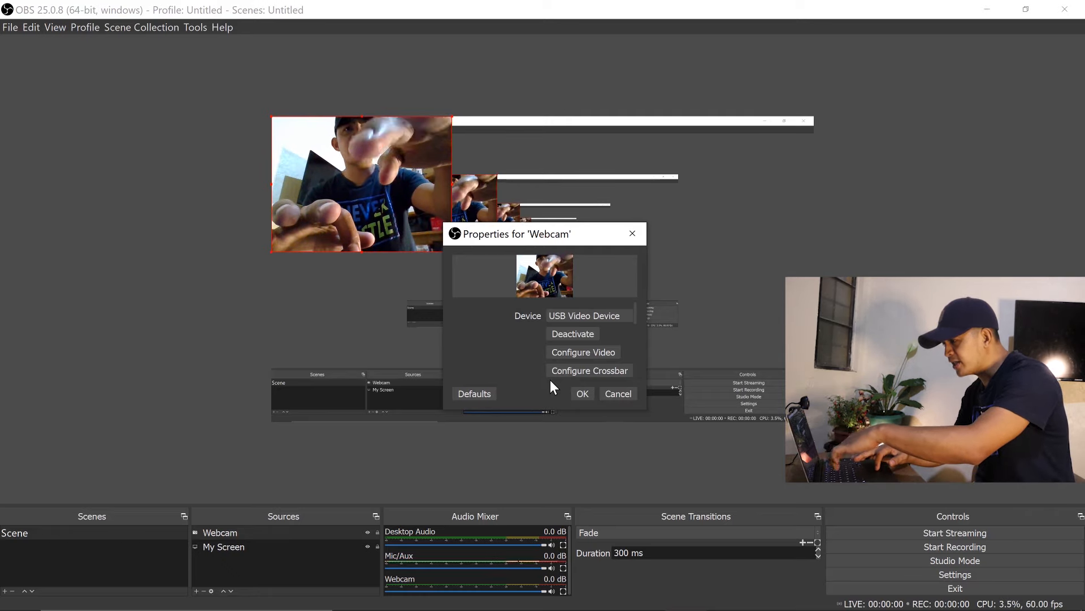
click(598, 316)
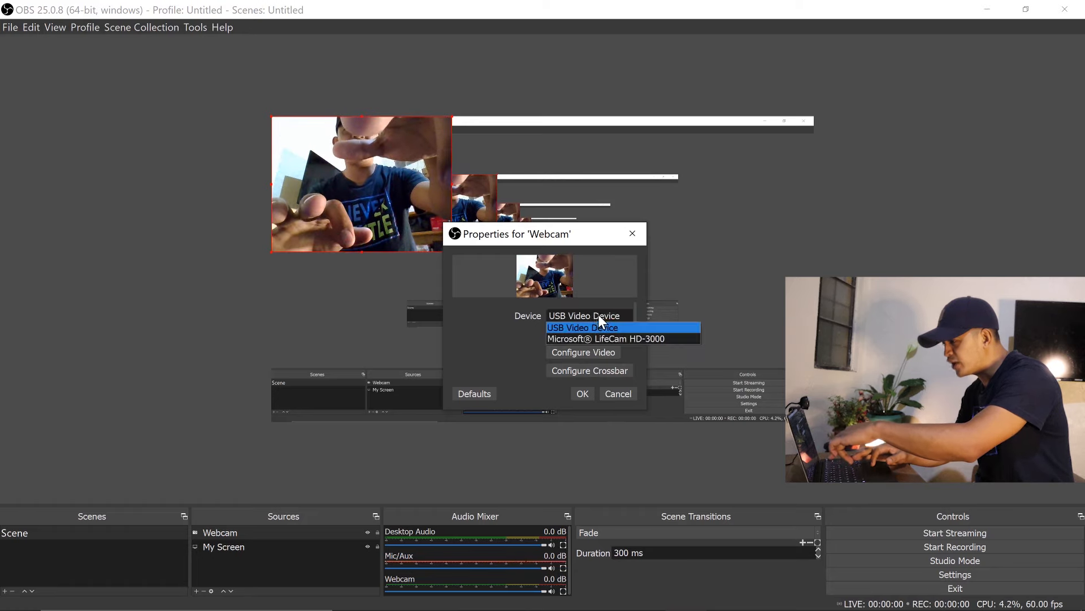
click(573, 338)
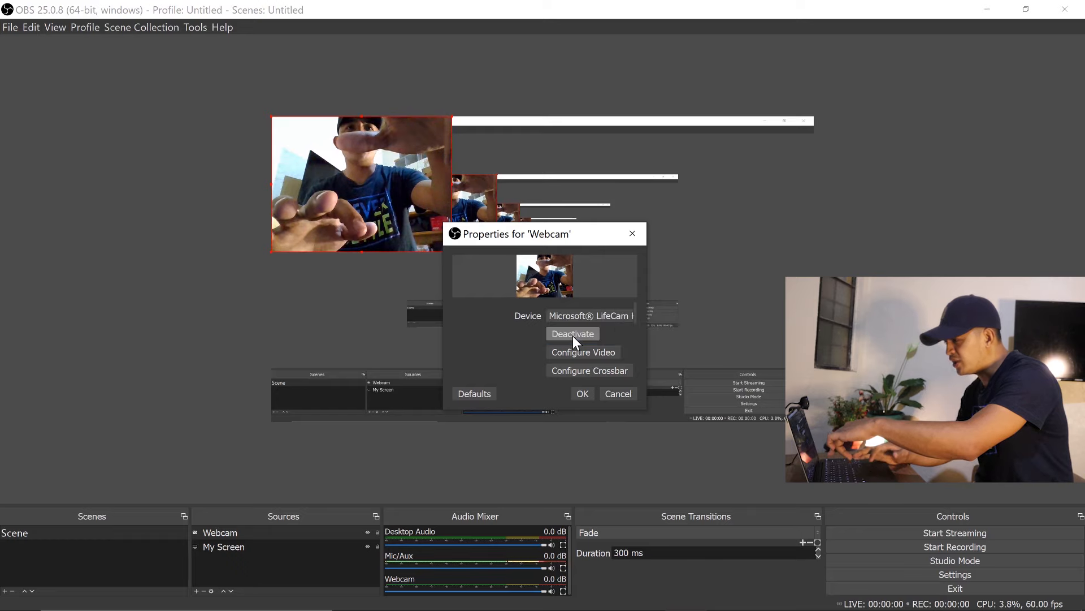
click(581, 398)
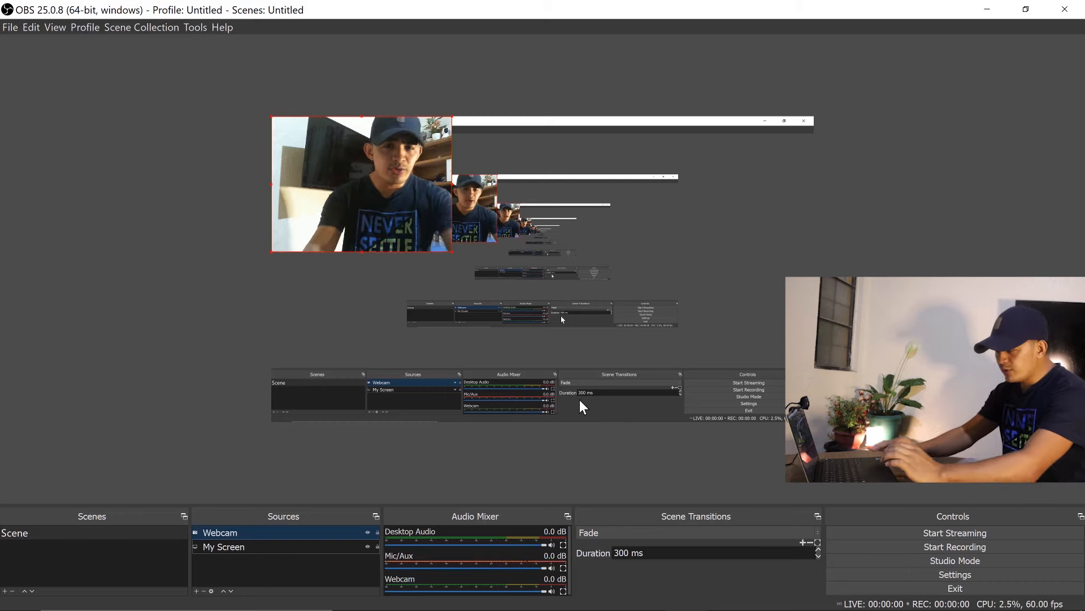
Place the webcam picture in the canvas's upper-right corner and shrink it to about a quarter of the canvas width
drag(343, 169, 706, 342)
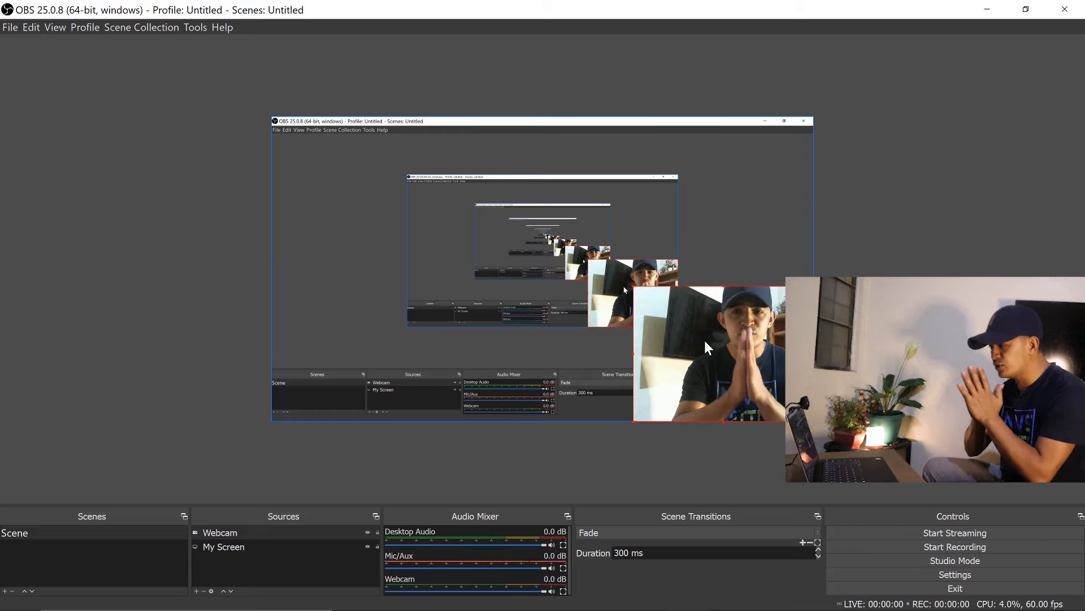
drag(703, 338, 704, 170)
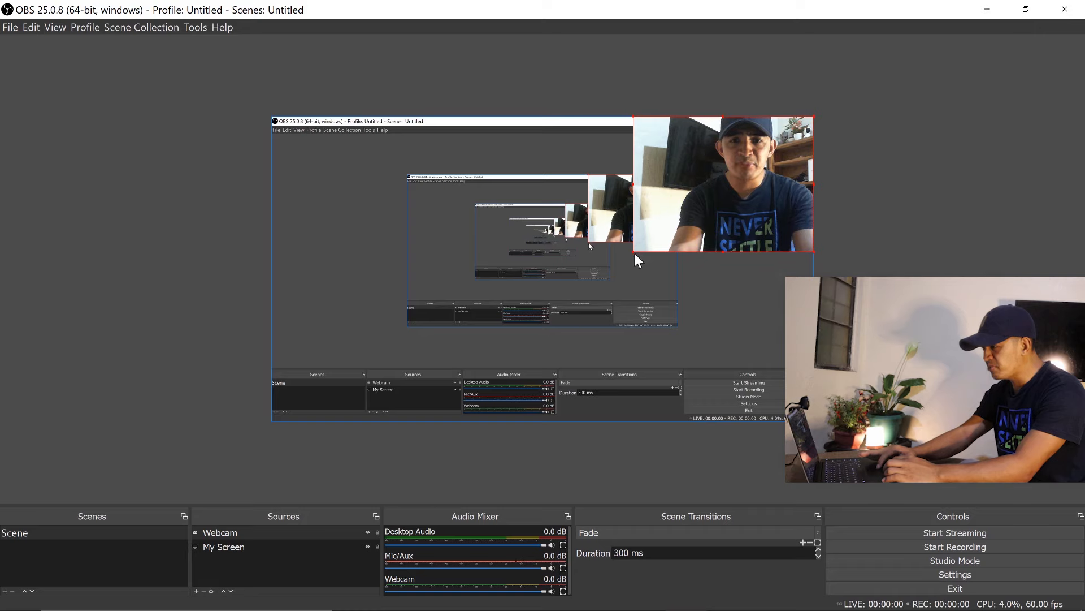
drag(634, 253, 731, 217)
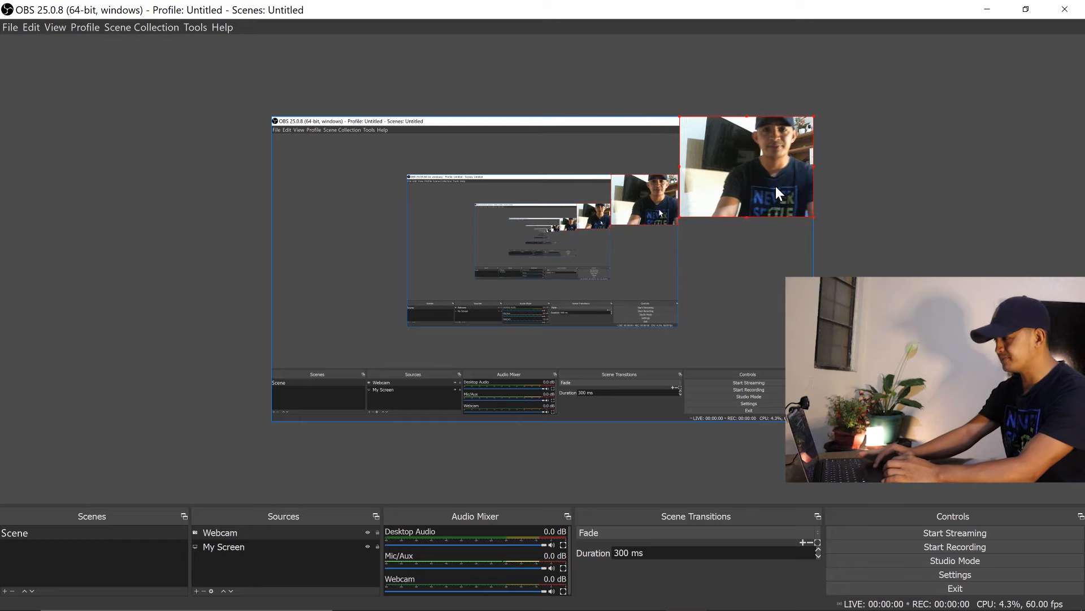
mouse_move(776, 187)
mouse_down()
mouse_move(760, 193)
mouse_move(775, 183)
mouse_up()
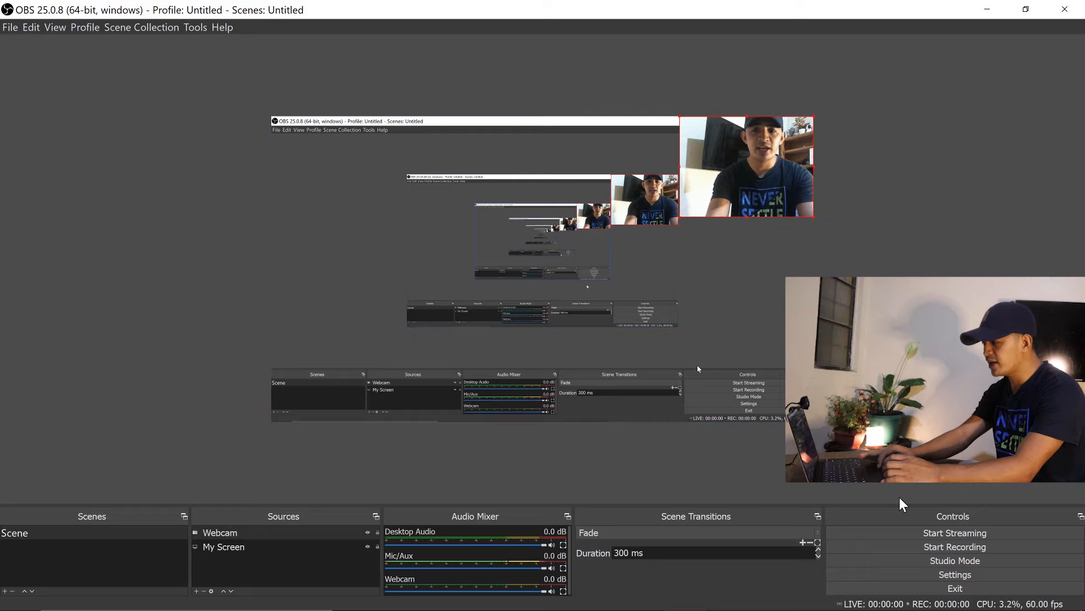
Start recording and minimize the OBS window to reveal the browser
click(948, 544)
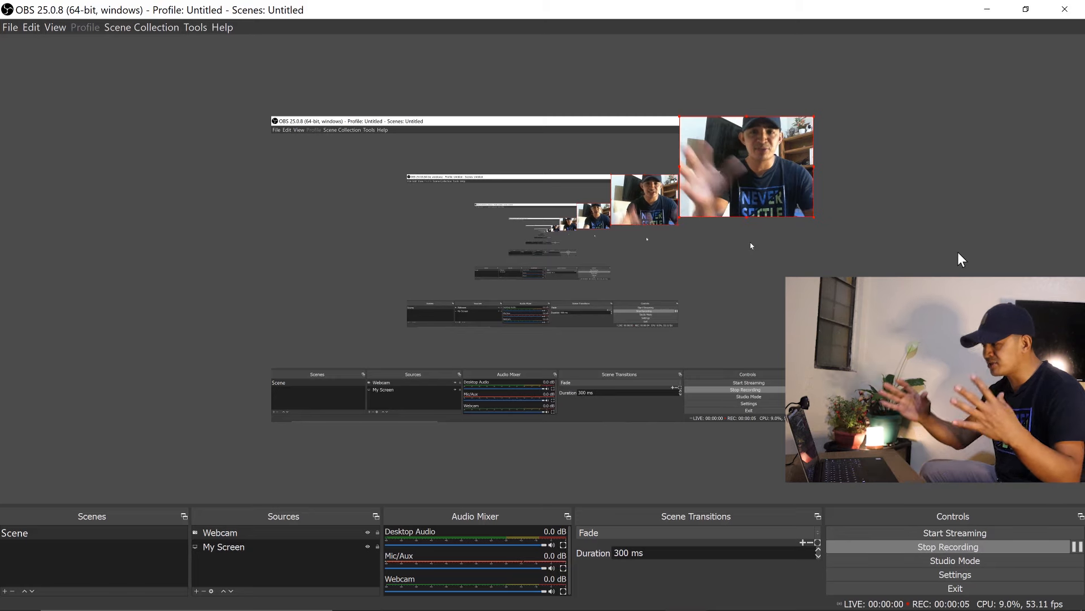
click(987, 9)
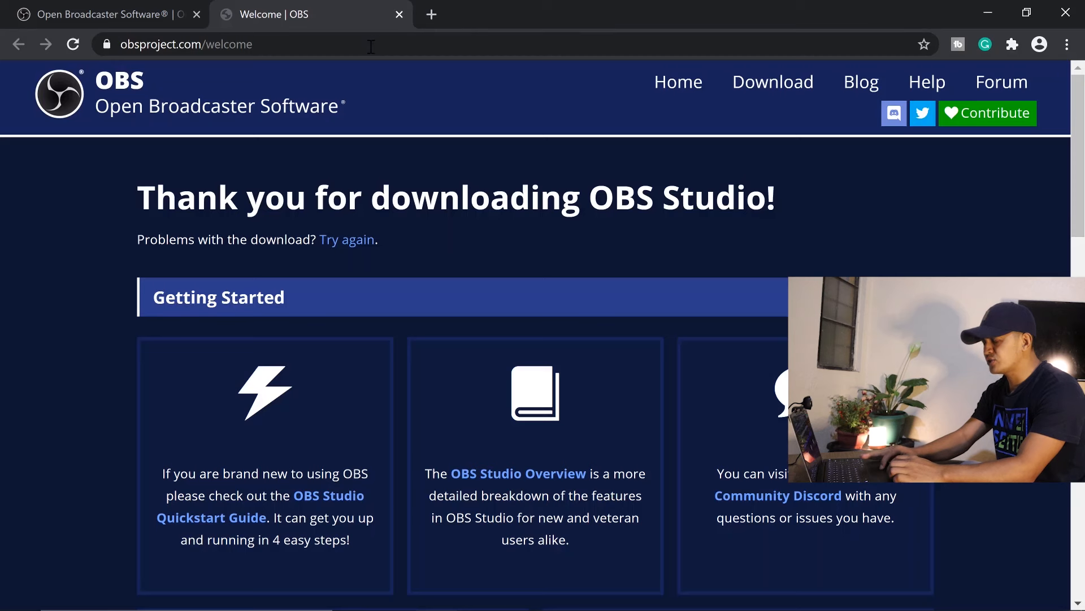
Open PowerPoint 2016 and create a presentation from the Welcome to PowerPoint template
click(385, 46)
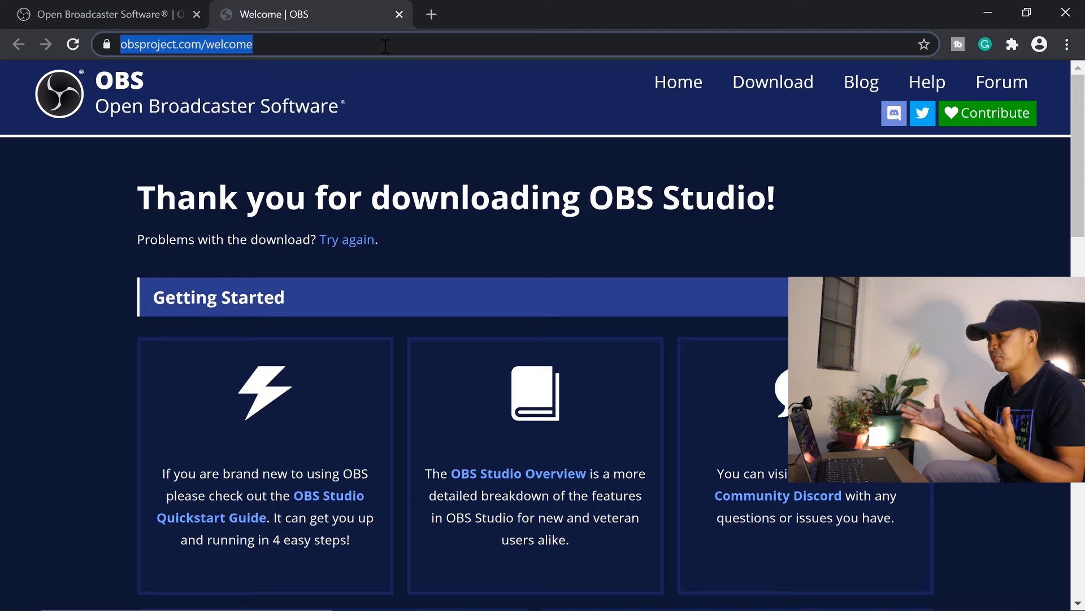
click(196, 606)
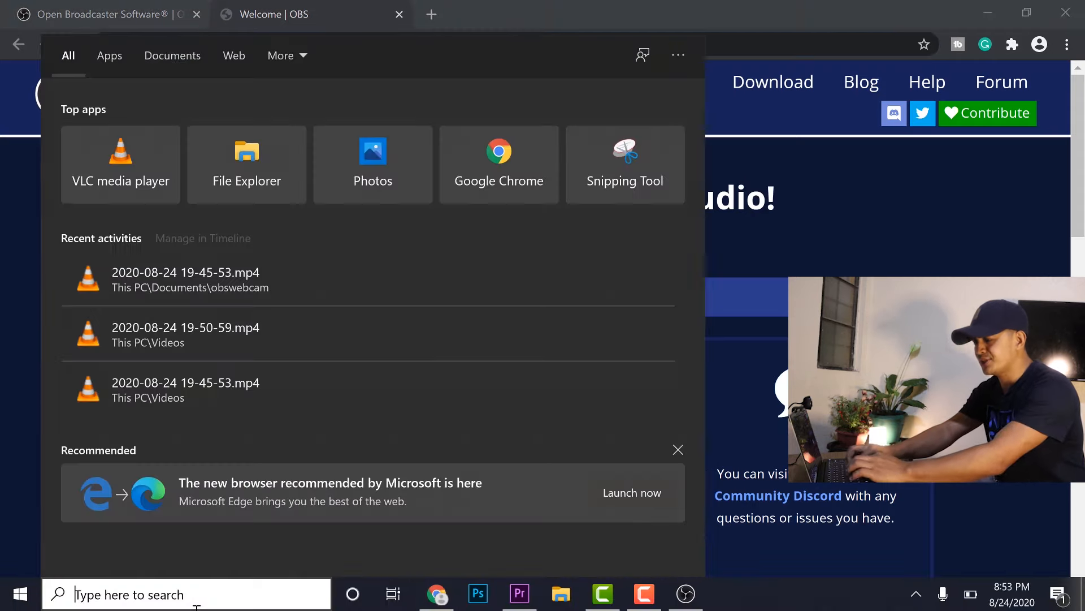
text(power)
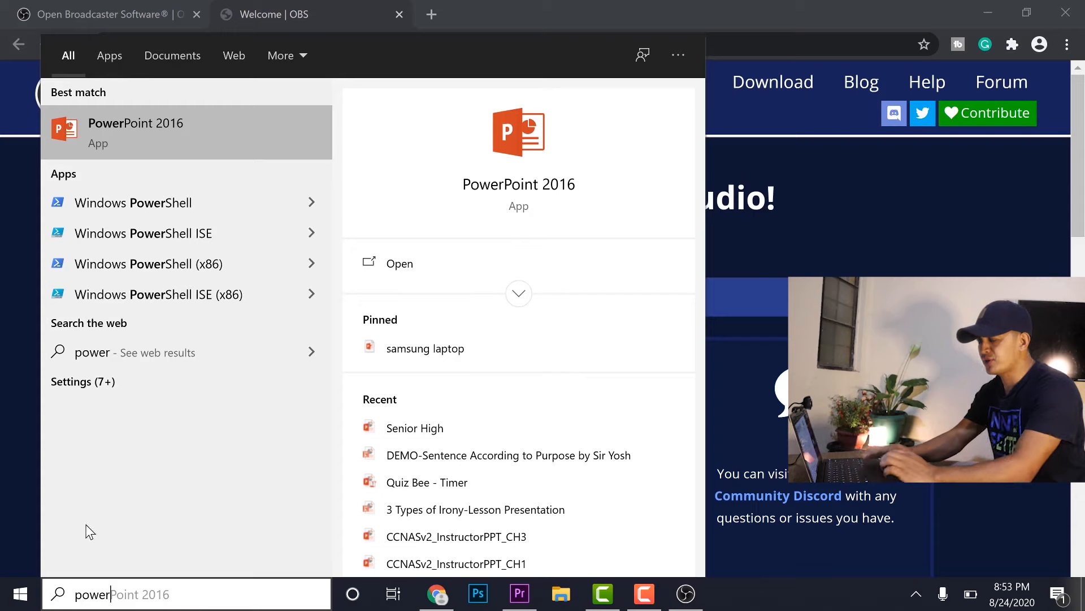
click(216, 125)
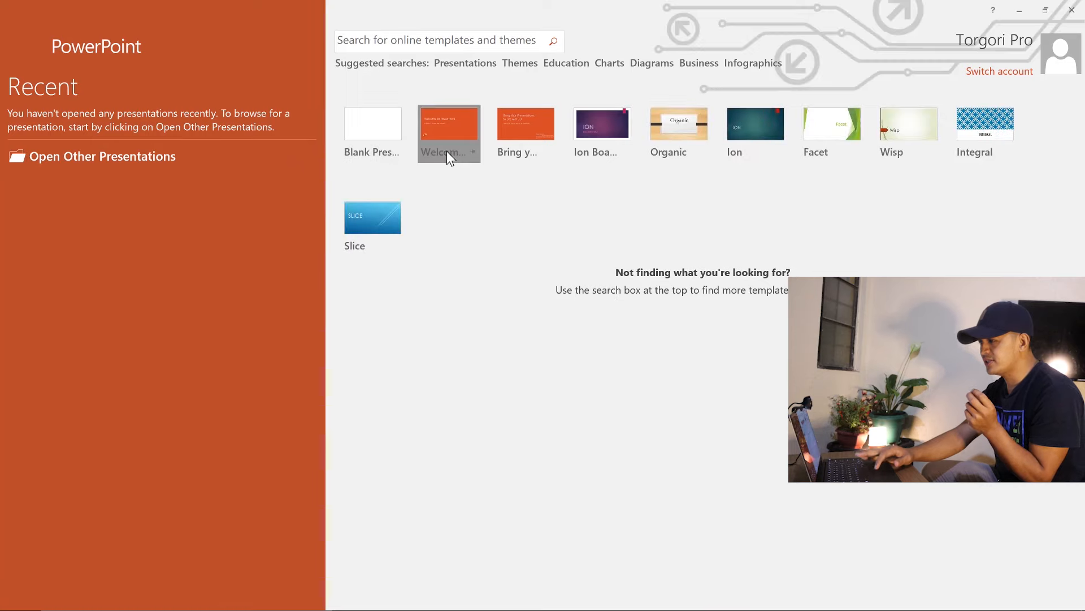
double_click(448, 152)
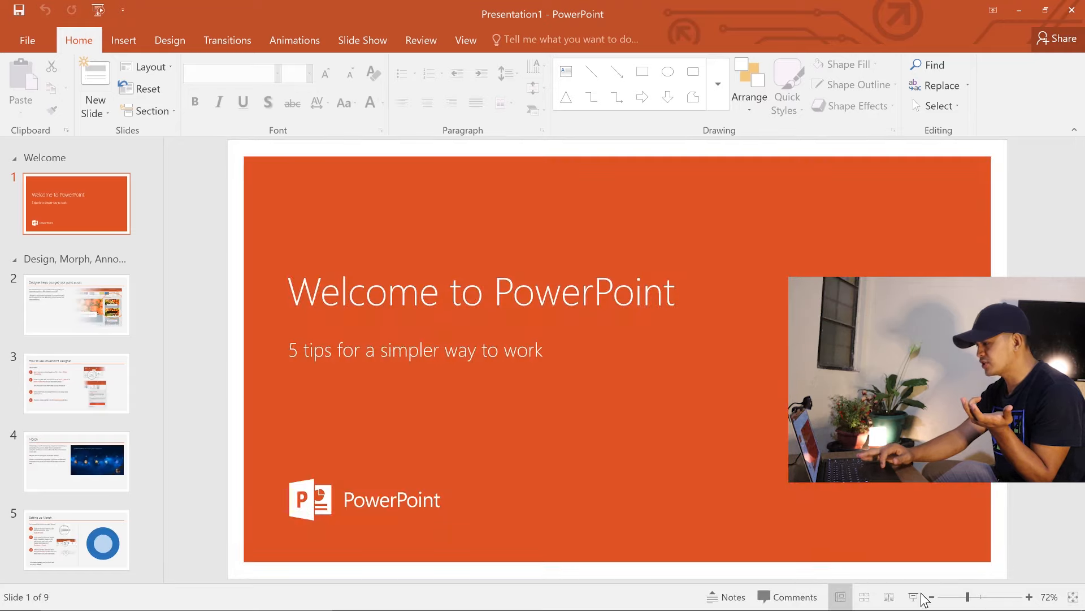
Run the presentation as a full-screen slide show, advance to the third slide, and exit back to the browser
click(914, 597)
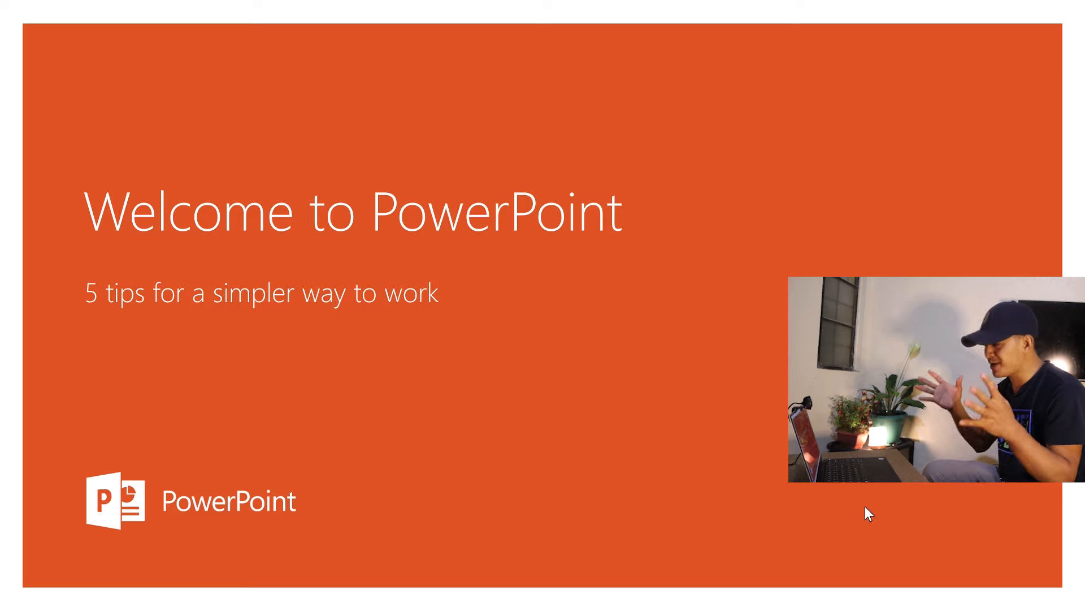
key(Right)
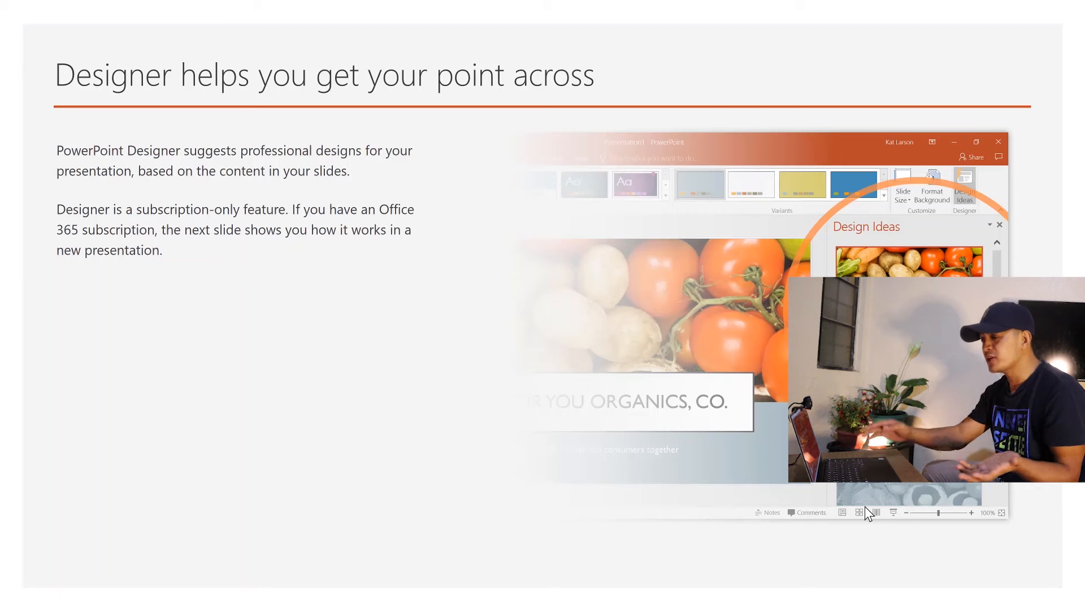
key(Right)
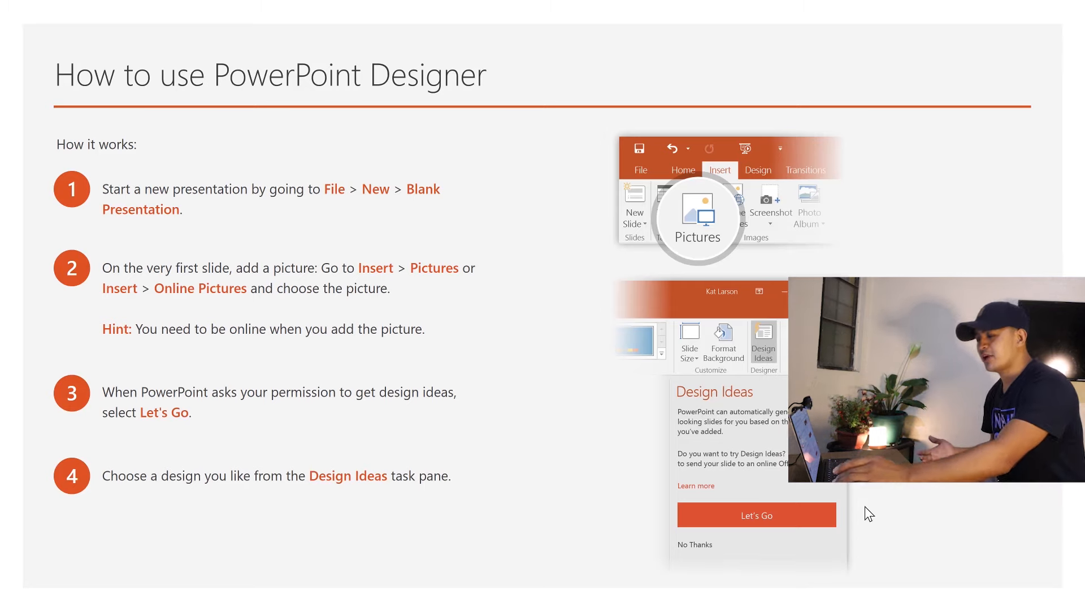
key(Escape)
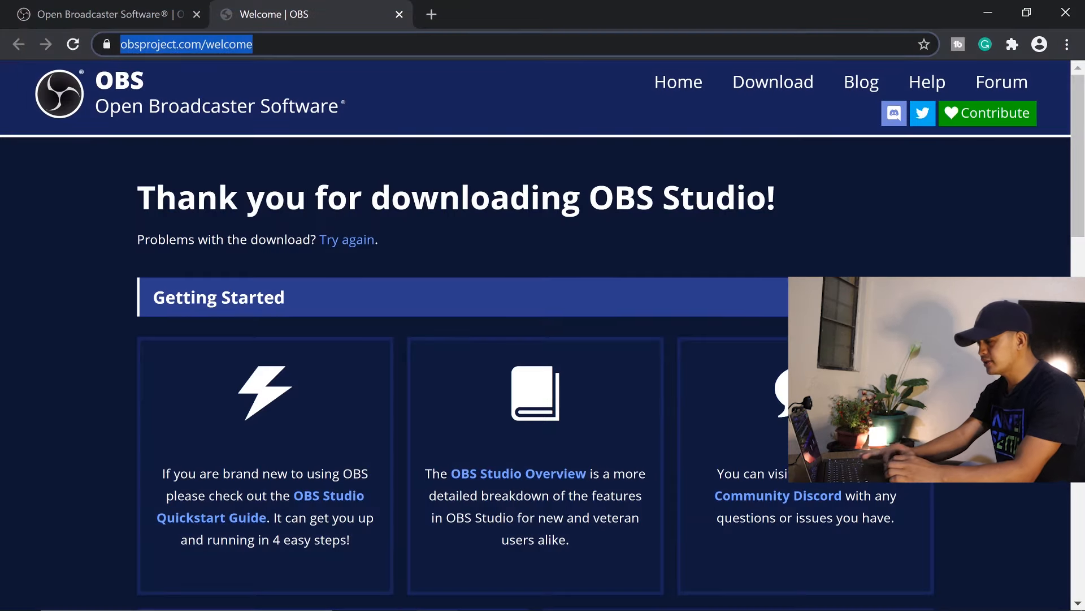
Switch back to OBS Studio and stop the recording
click(701, 598)
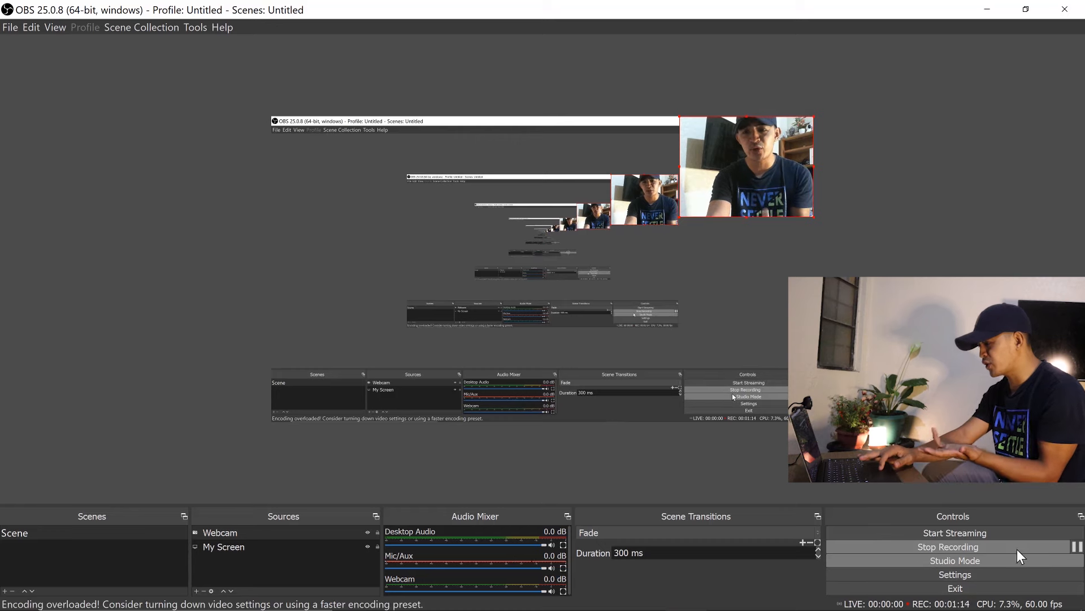
click(957, 546)
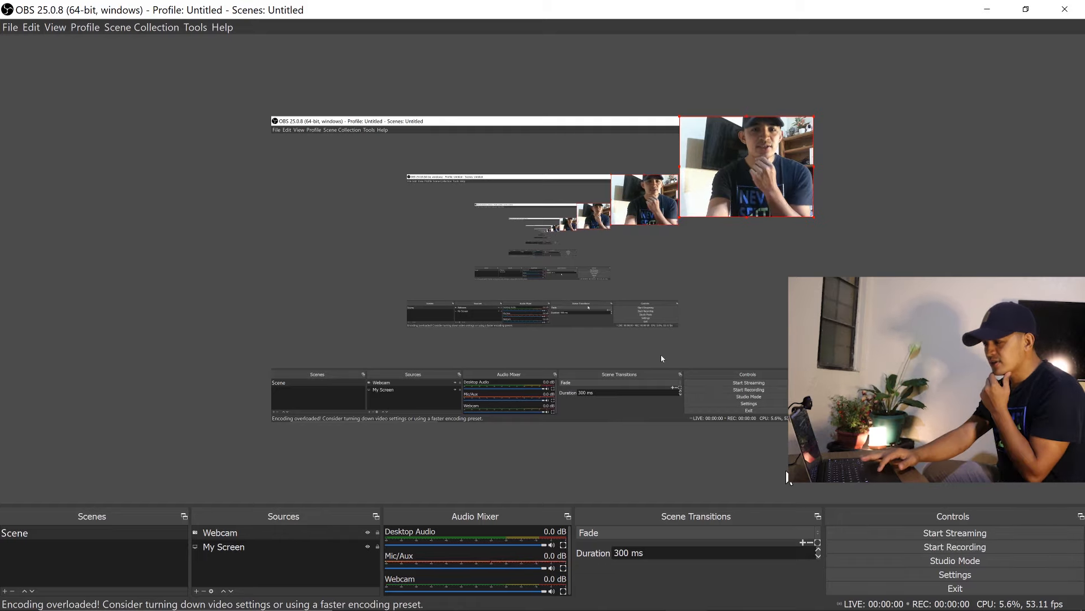
mouse_move(568, 608)
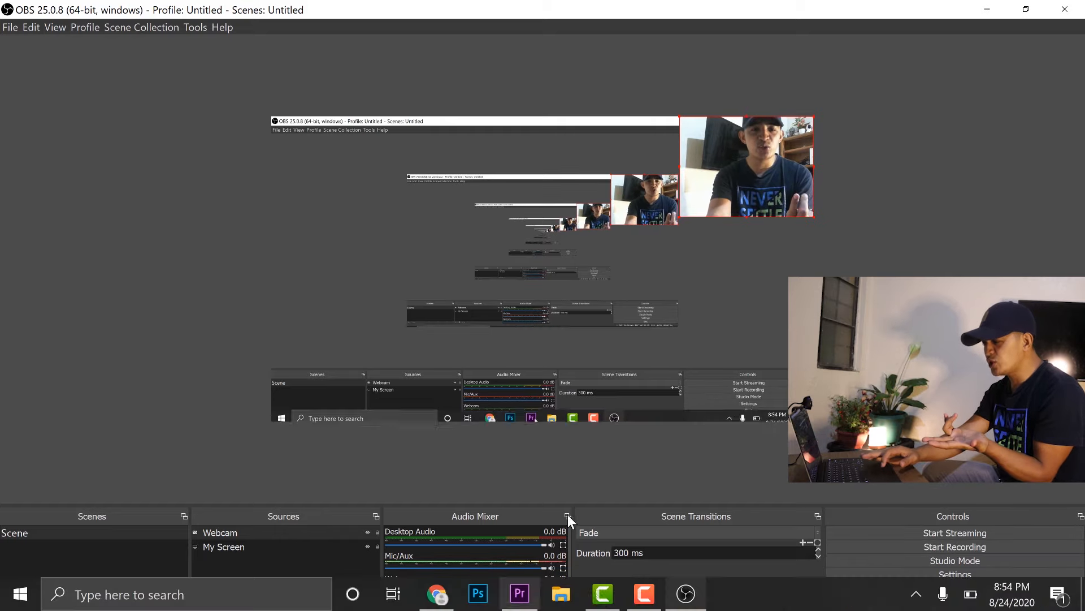
click(568, 601)
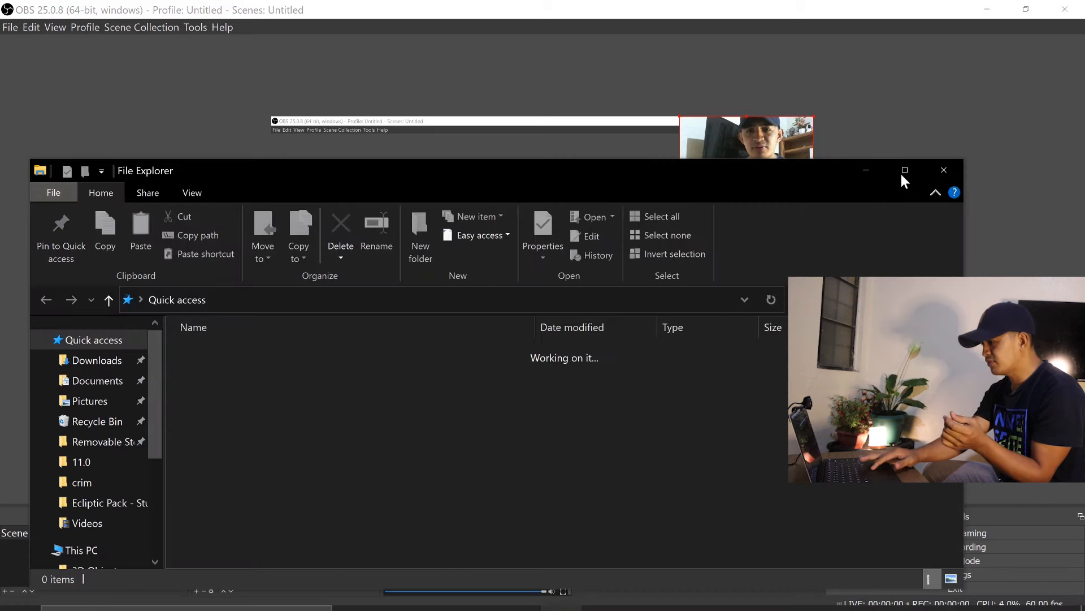
click(867, 168)
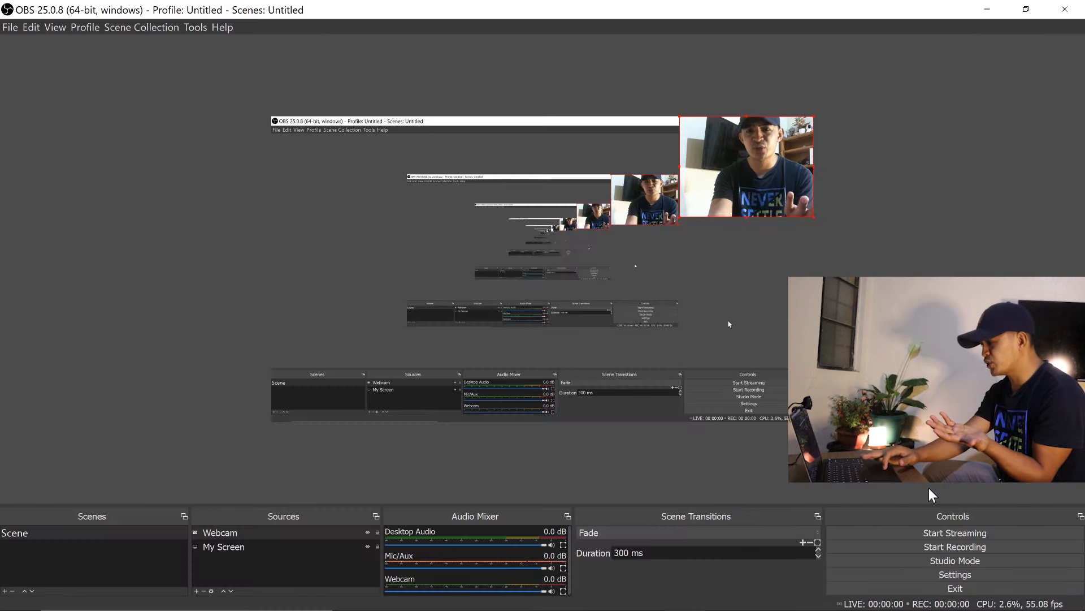
Open the OBS settings, widen the window, and examine the recording path in the Output section
click(943, 578)
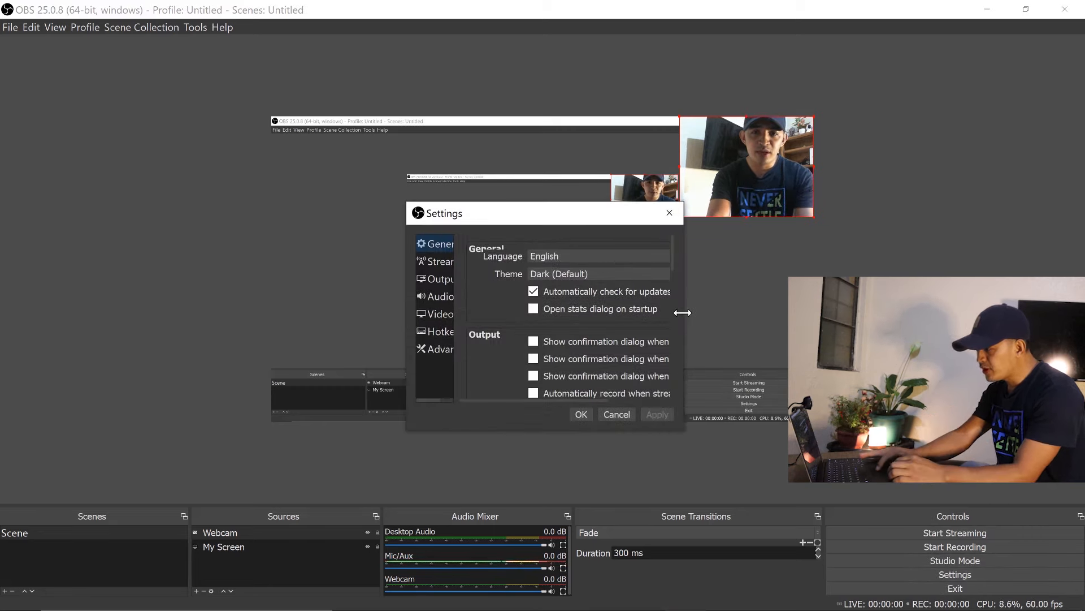
drag(686, 313, 1037, 315)
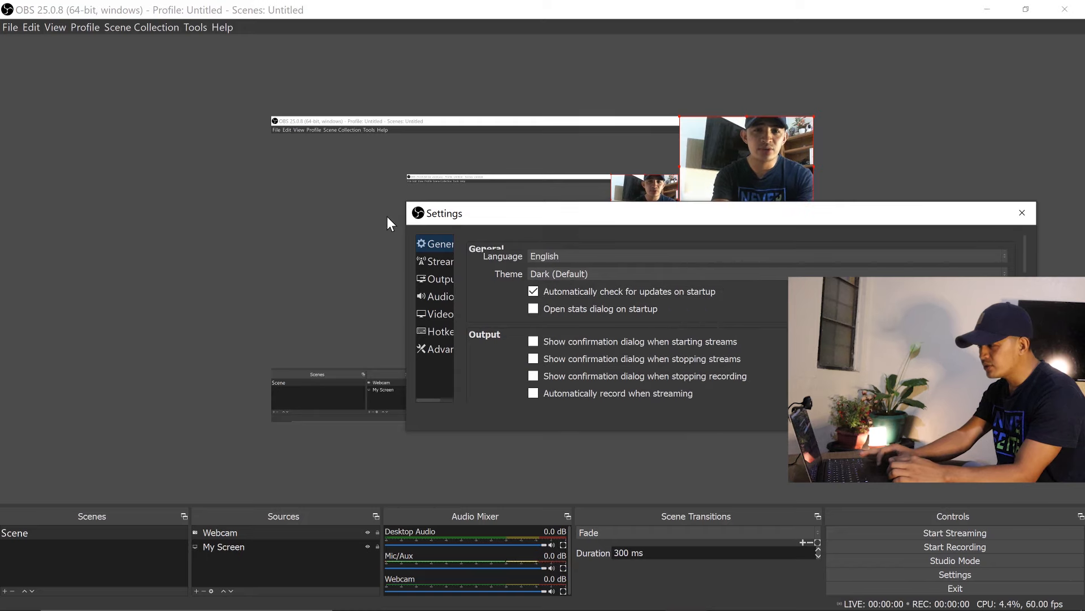
click(443, 280)
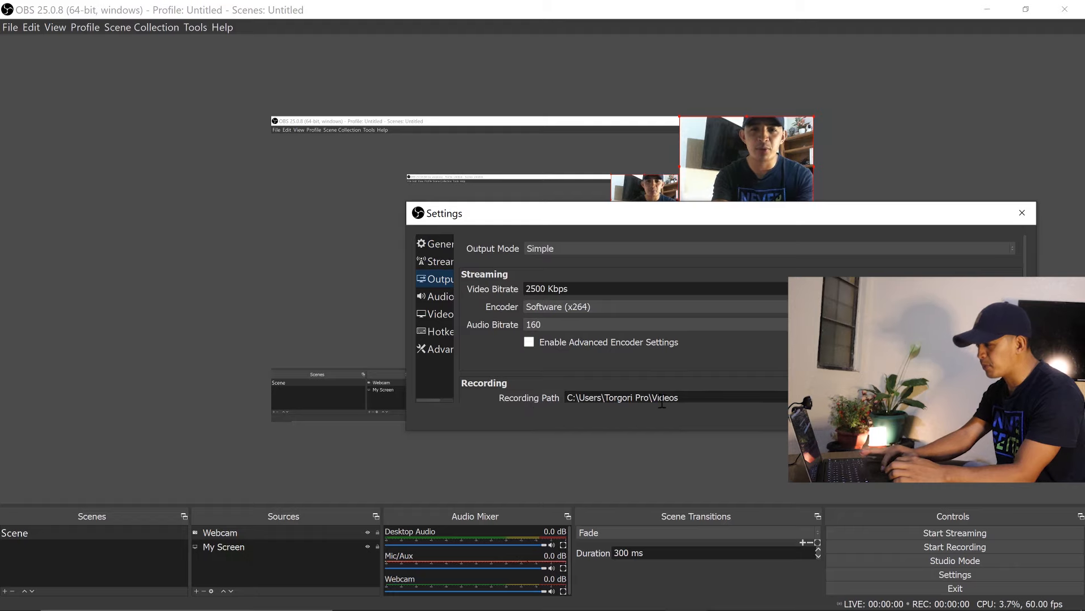
Switch to File Explorer and open the Videos folder under This PC to find the saved recordings
mouse_move(571, 607)
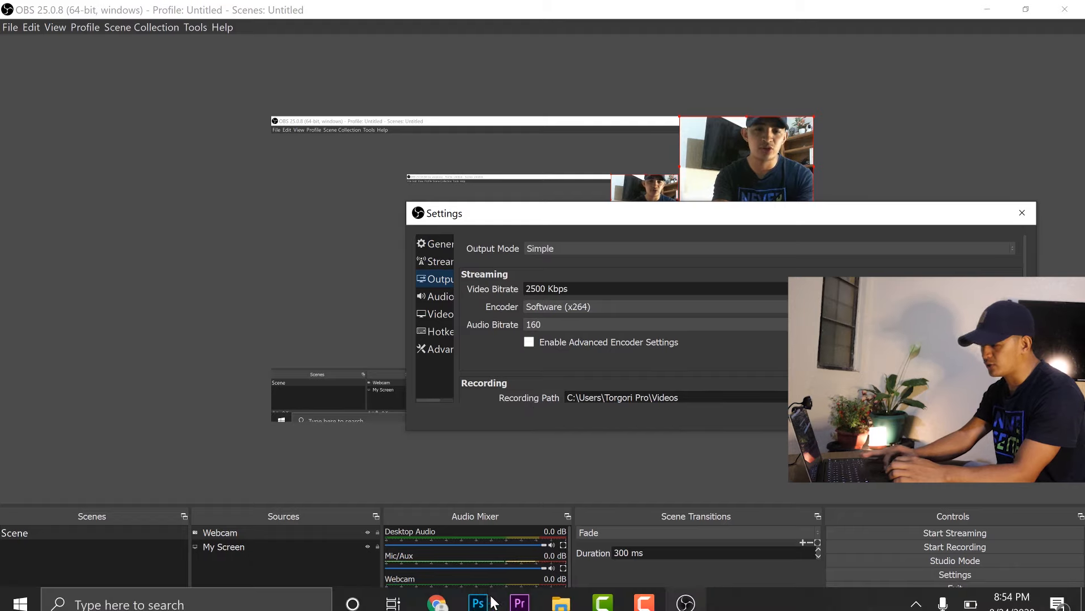
click(559, 593)
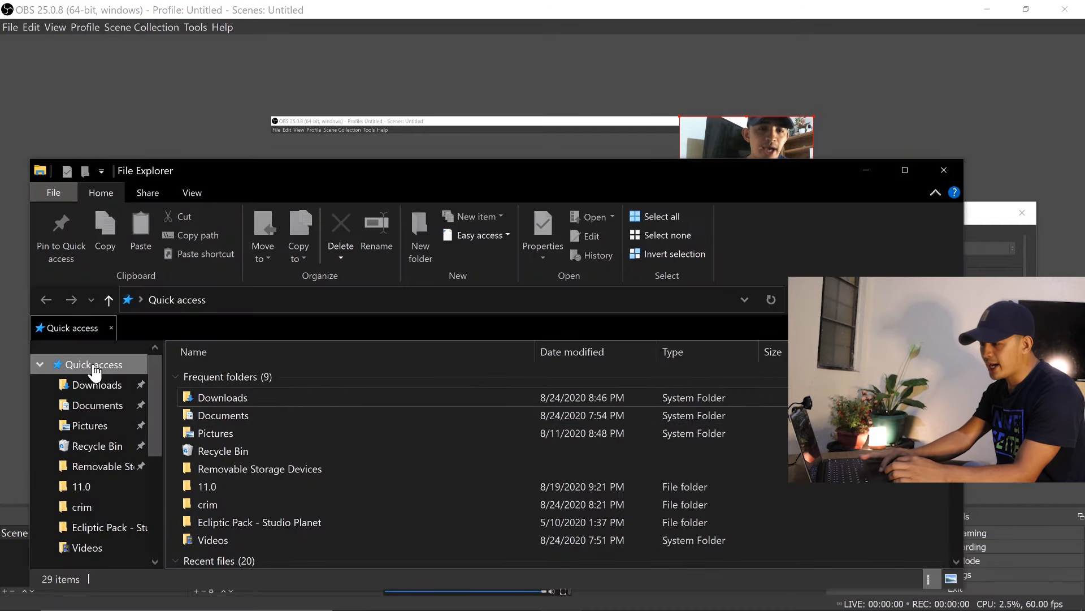
click(111, 418)
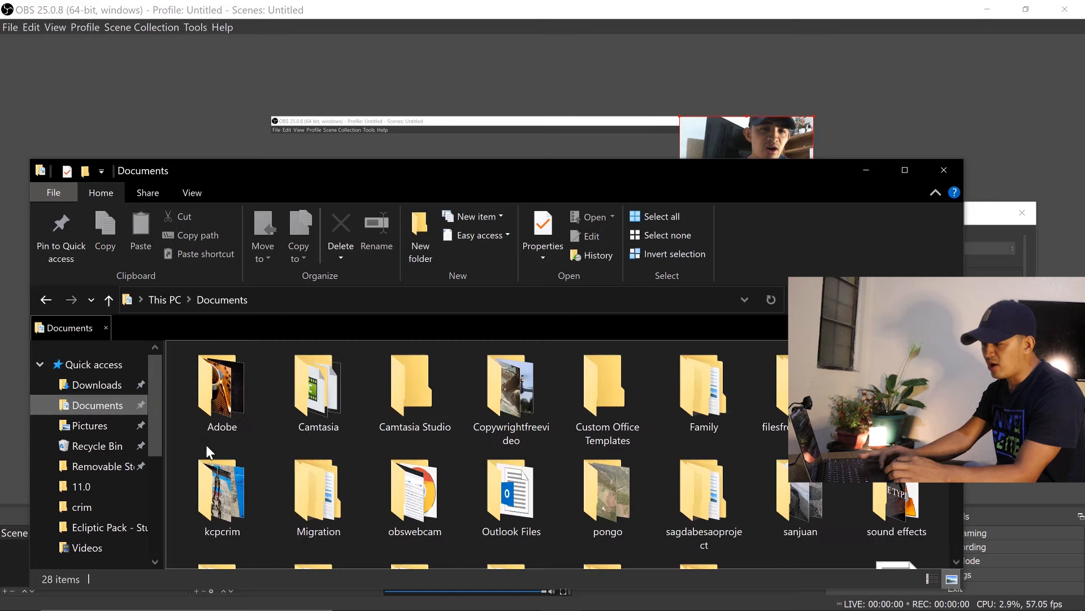
scroll(85, 475, down, 3)
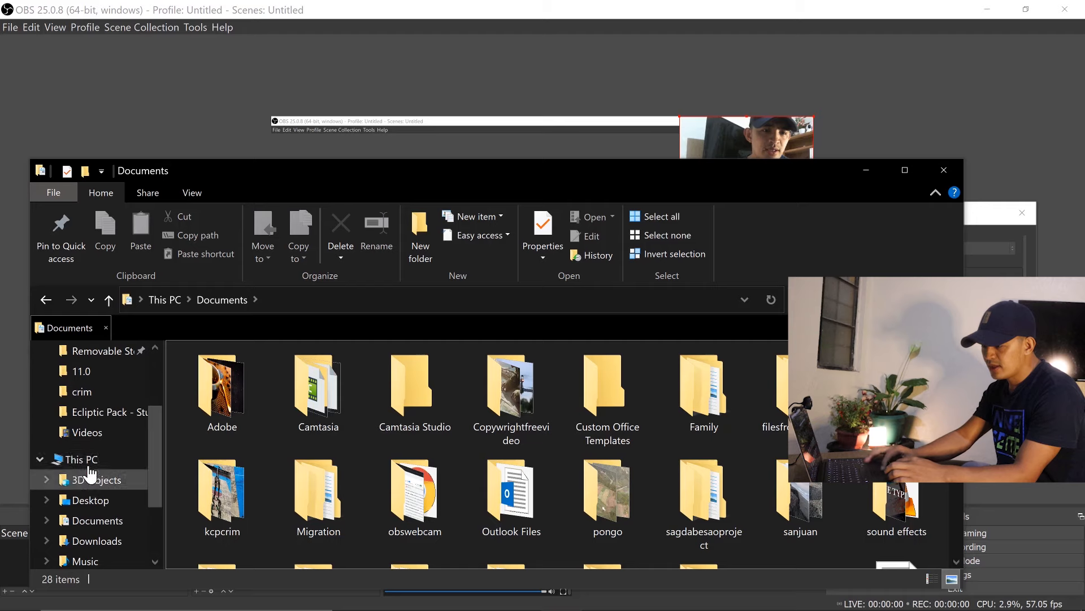
click(79, 459)
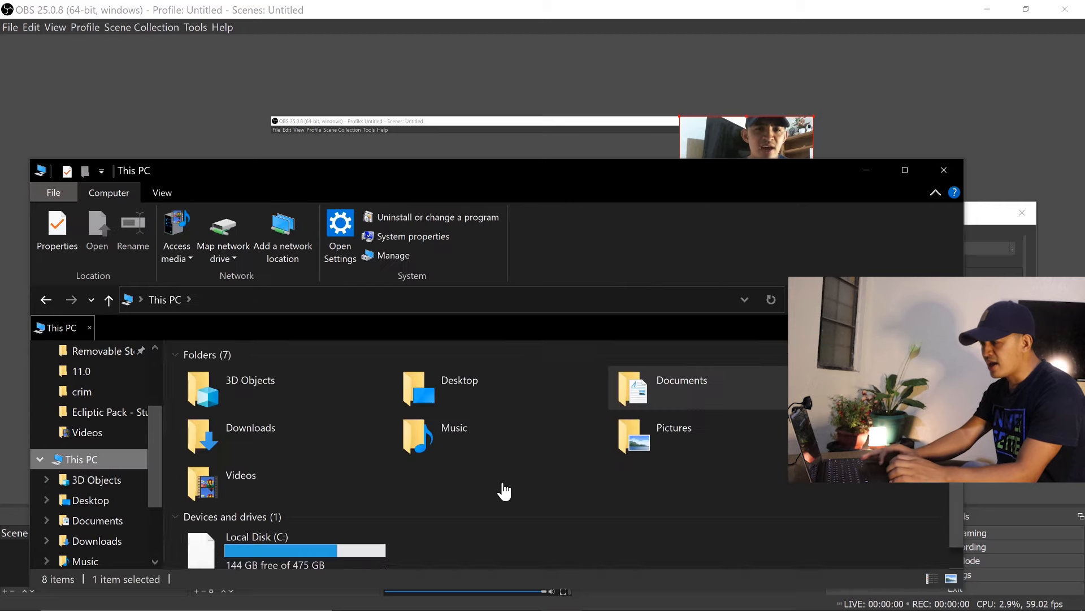
click(234, 478)
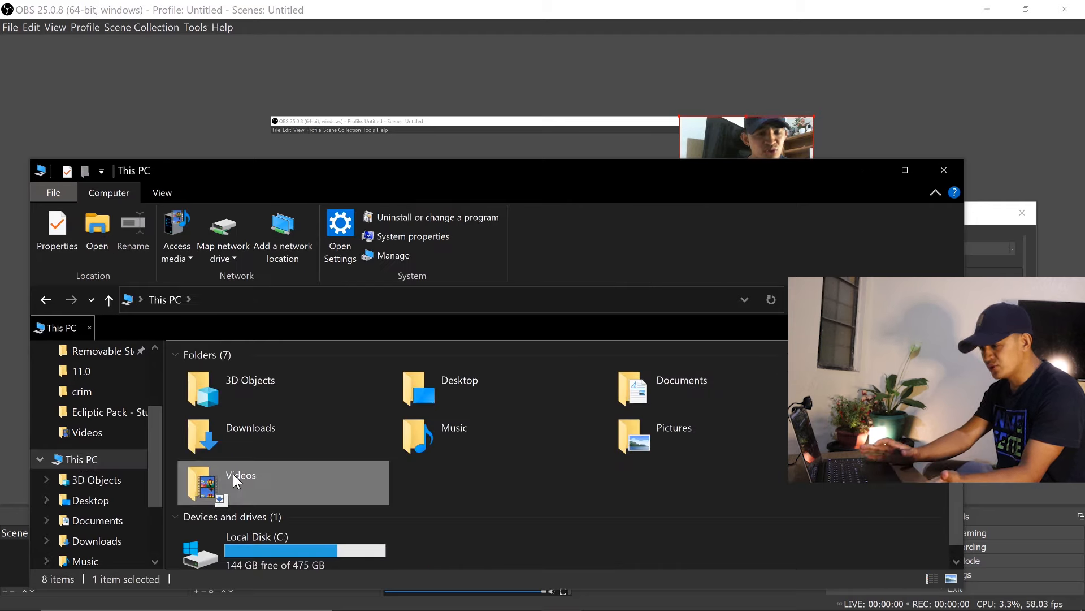
double_click(233, 475)
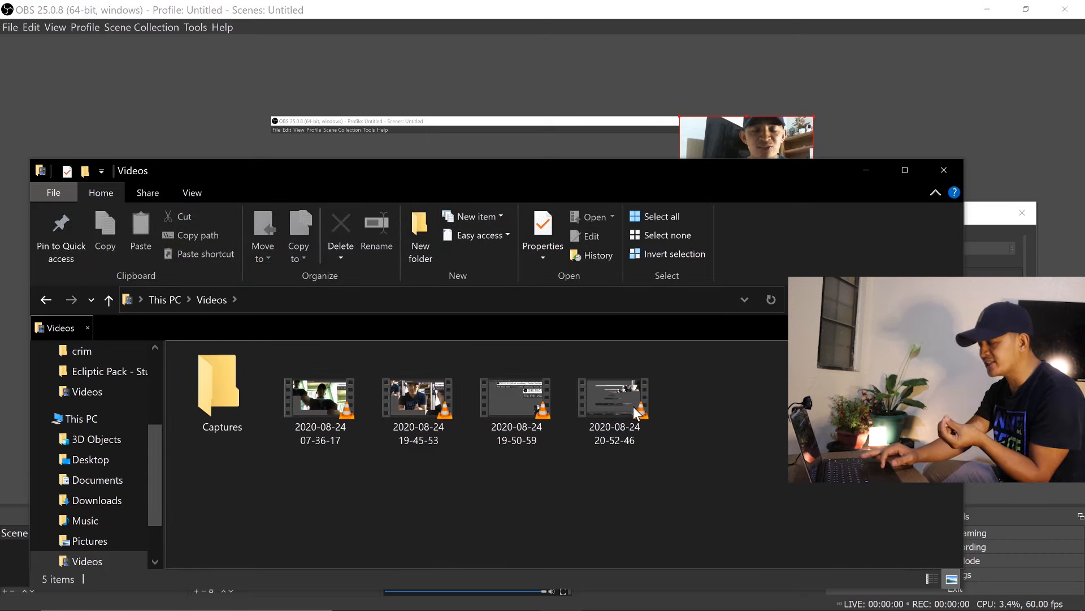
mouse_move(620, 407)
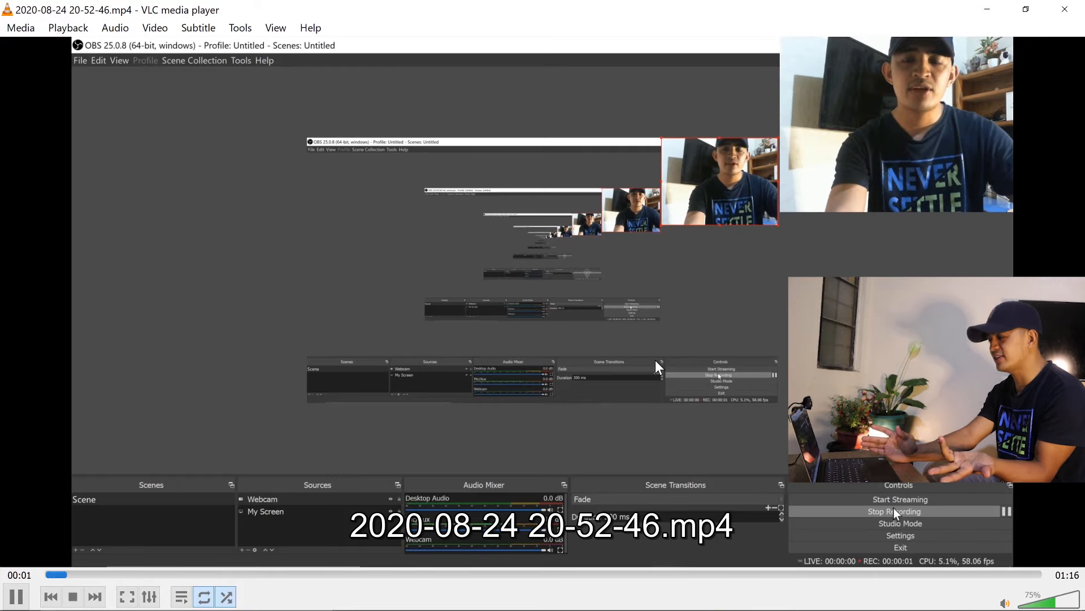
click(441, 518)
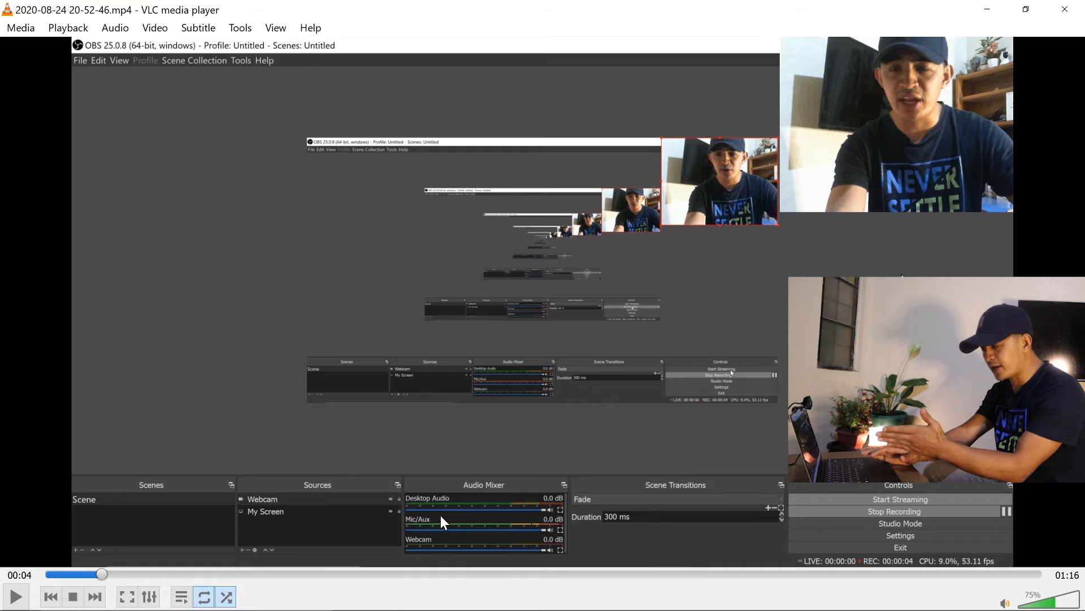
click(398, 569)
key(Right)
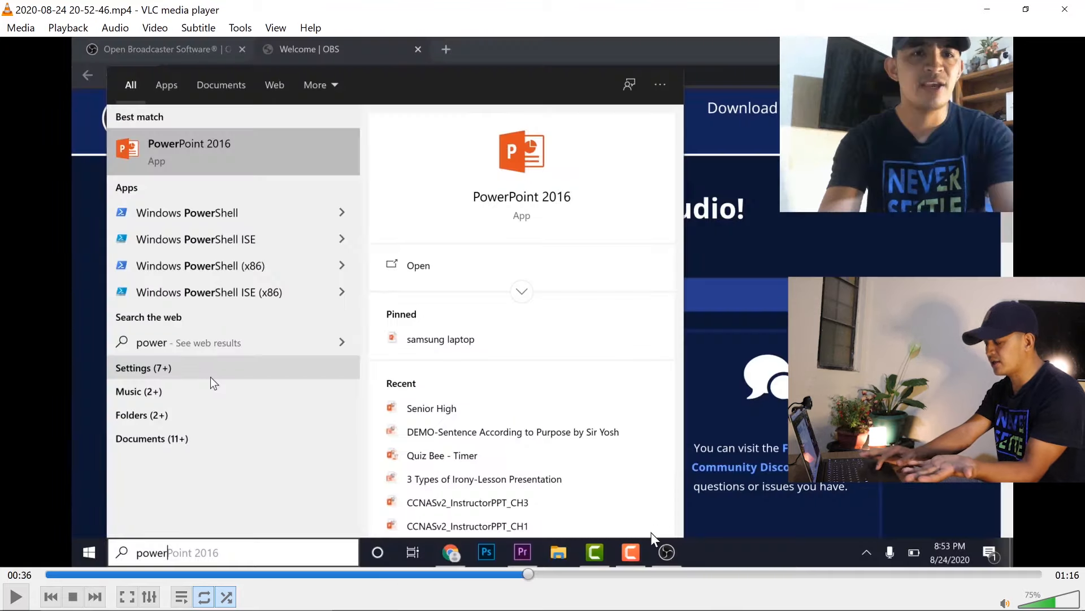
click(638, 573)
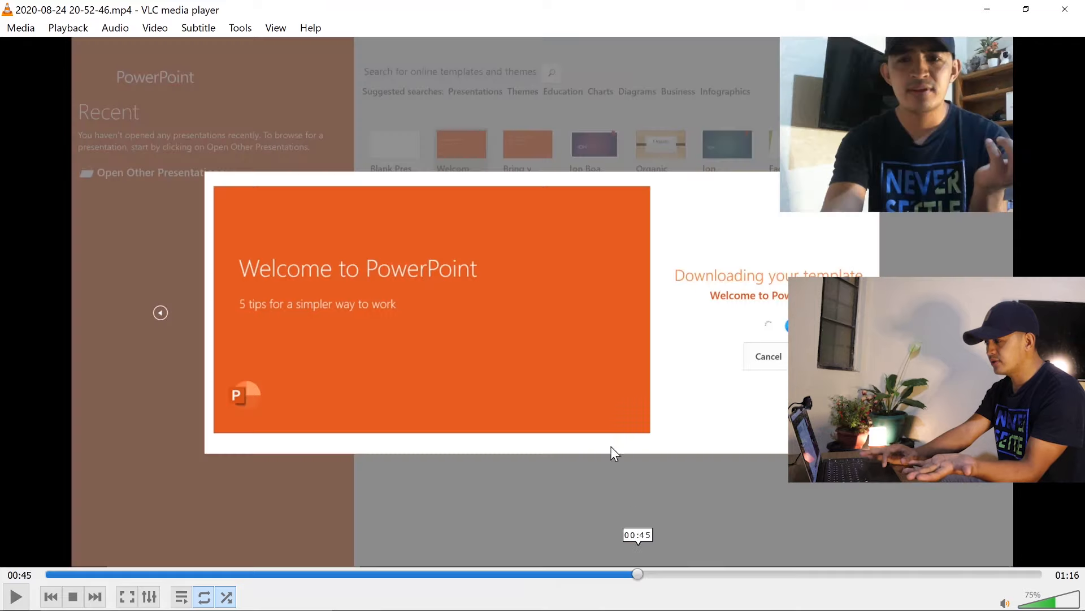
click(734, 574)
key(space)
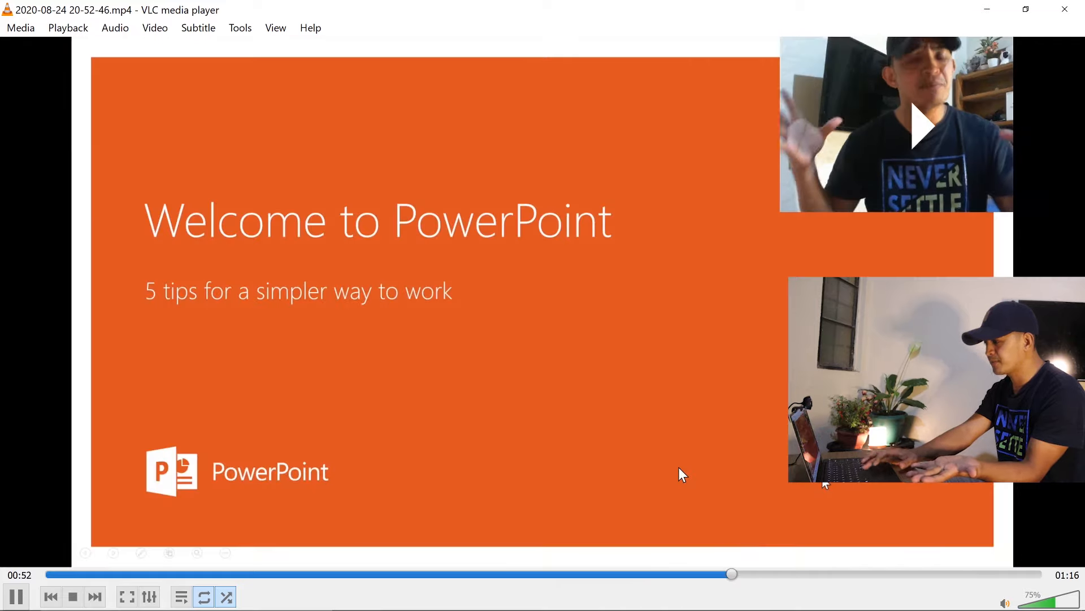